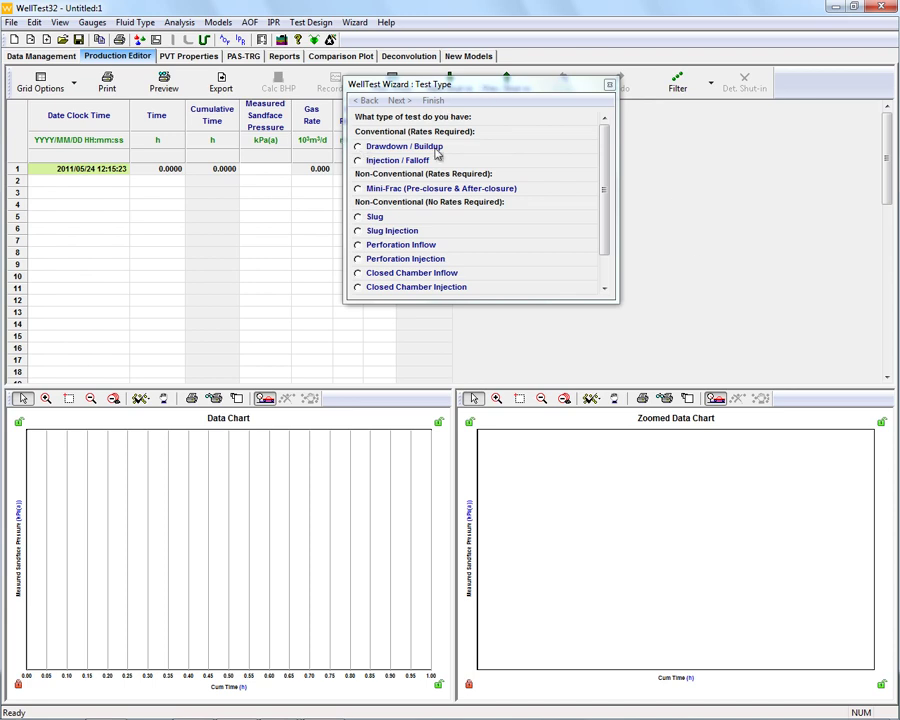
# Step: Choose Drawdown / Buildup as the well test type and continue
pyautogui.click(359, 148)
pyautogui.click(399, 100)
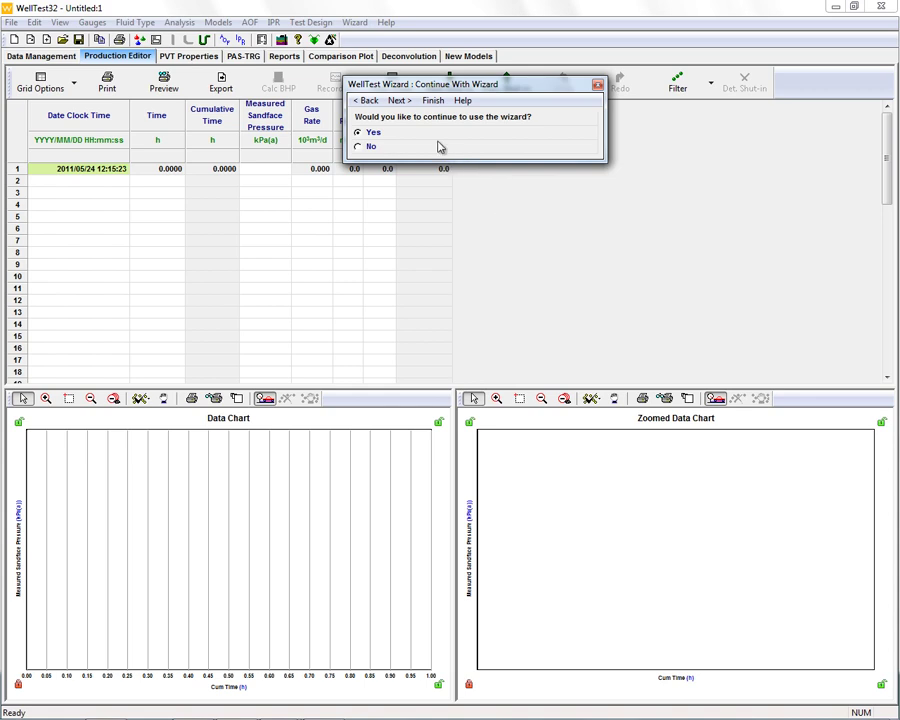
# Step: Load the Conventional Tour Pressure Data file for import, starting at row 2
pyautogui.click(398, 101)
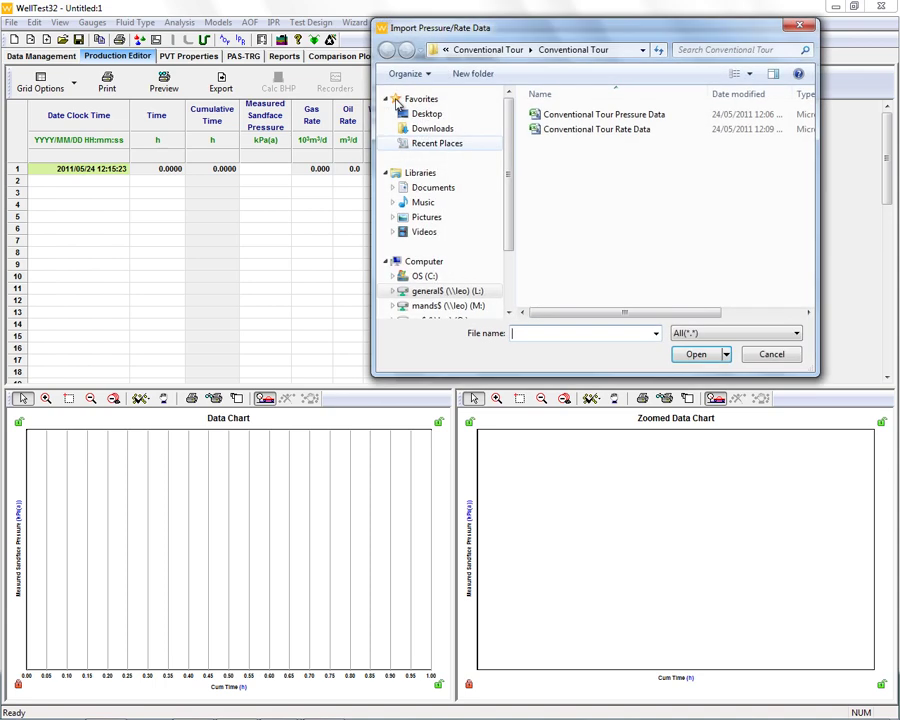
pyautogui.click(630, 116)
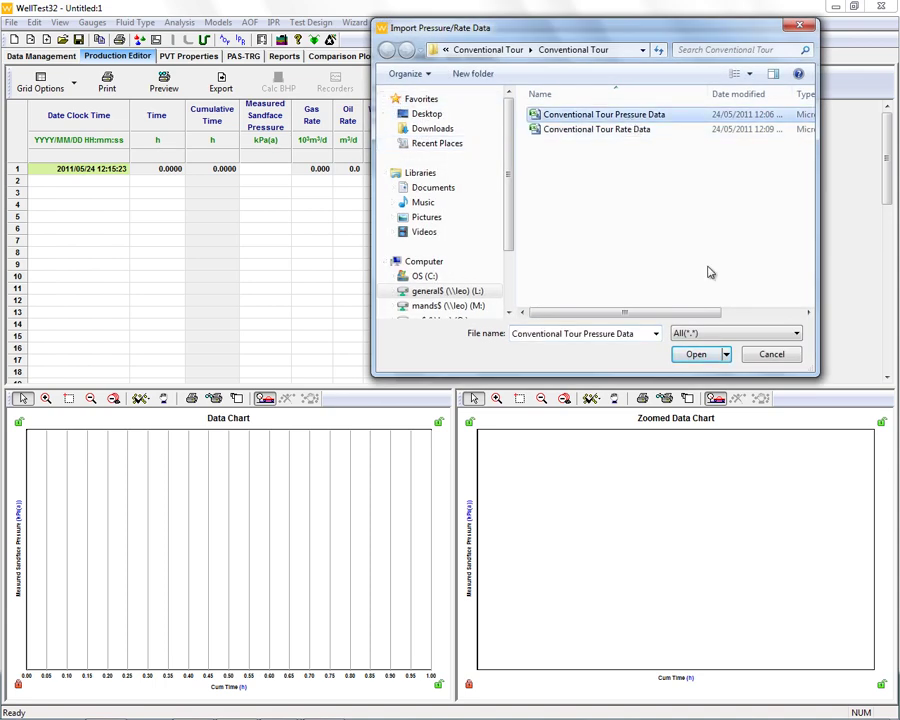
pyautogui.click(695, 355)
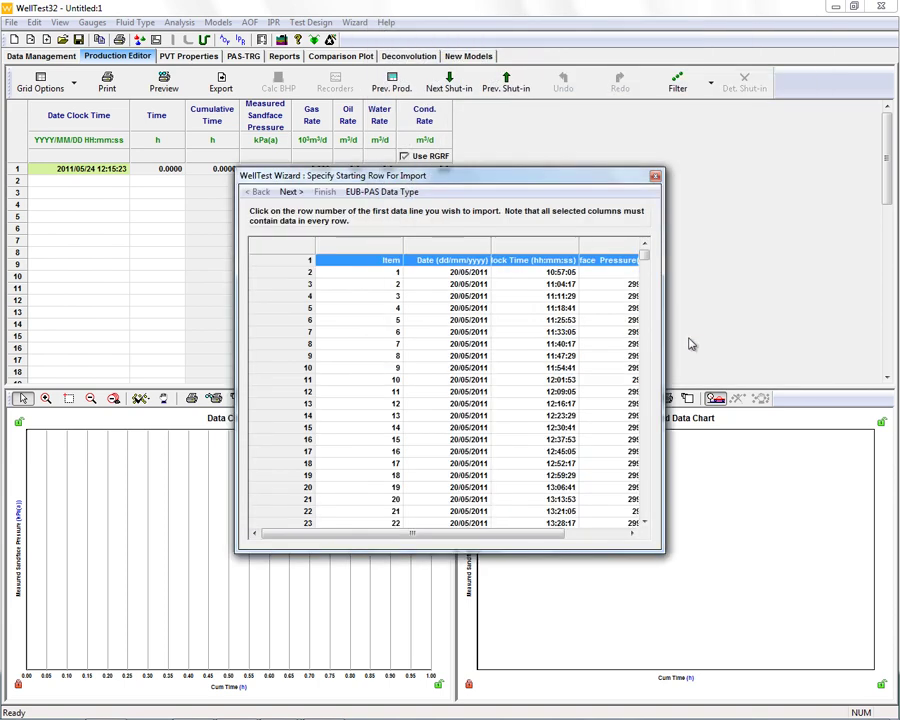
pyautogui.click(285, 274)
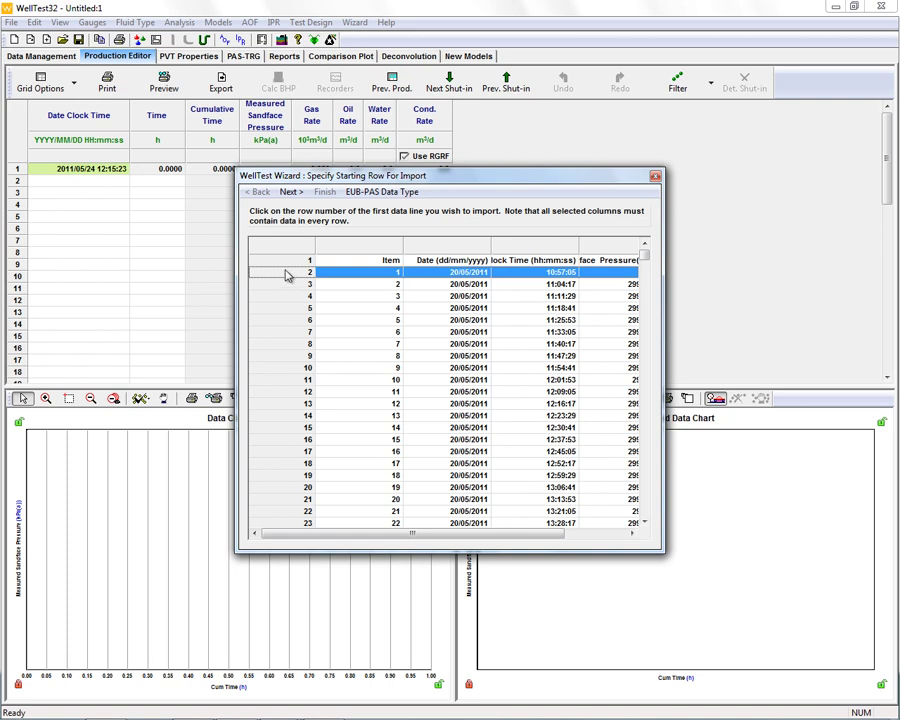
# Step: Map the second column as Date in dd/mm/yyyy format
pyautogui.click(290, 191)
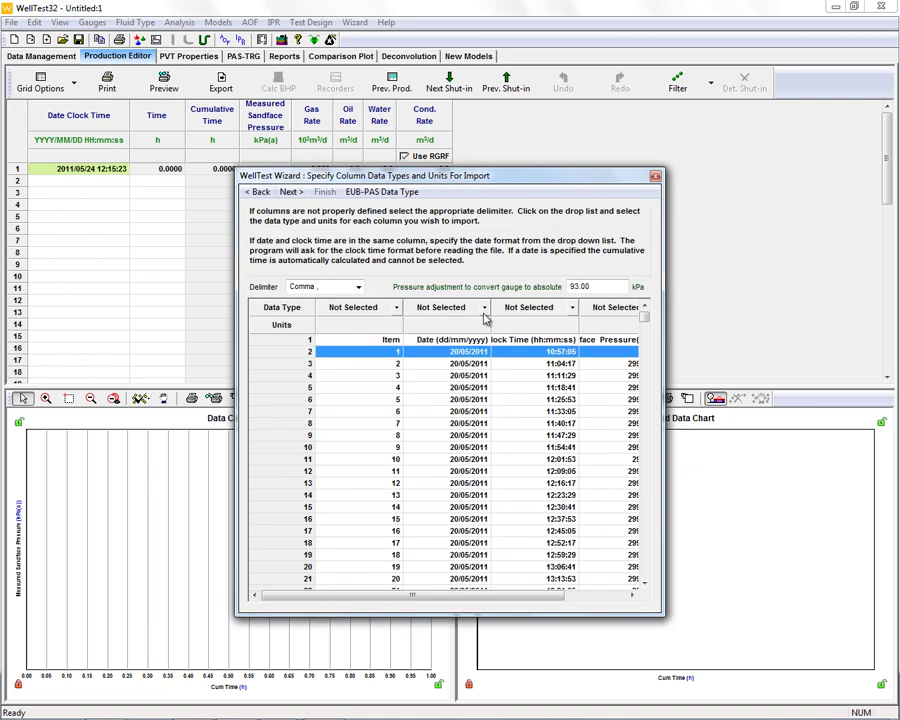
pyautogui.click(485, 312)
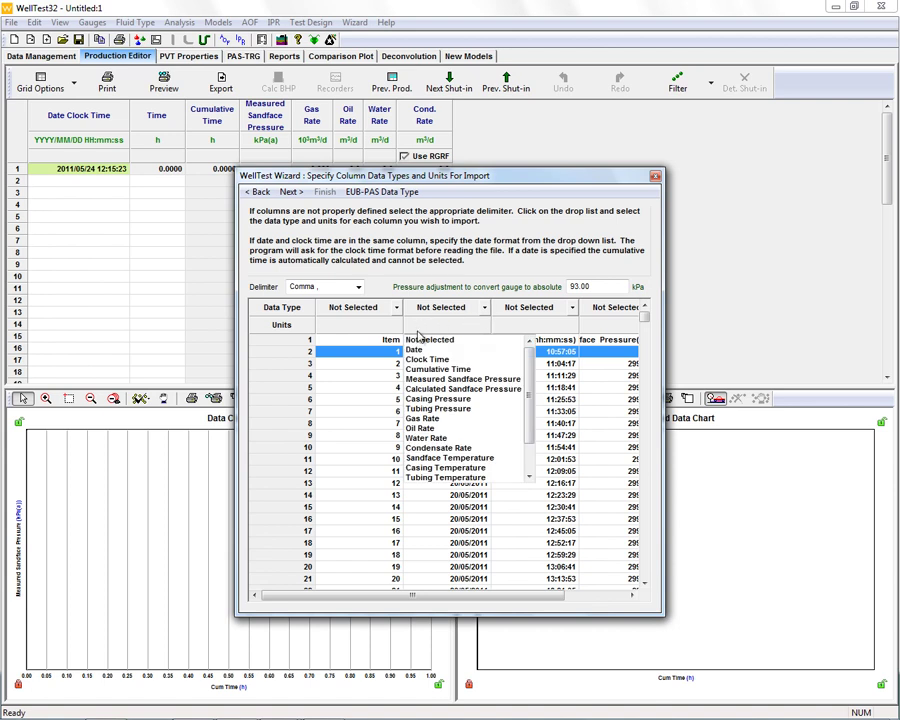
pyautogui.click(417, 353)
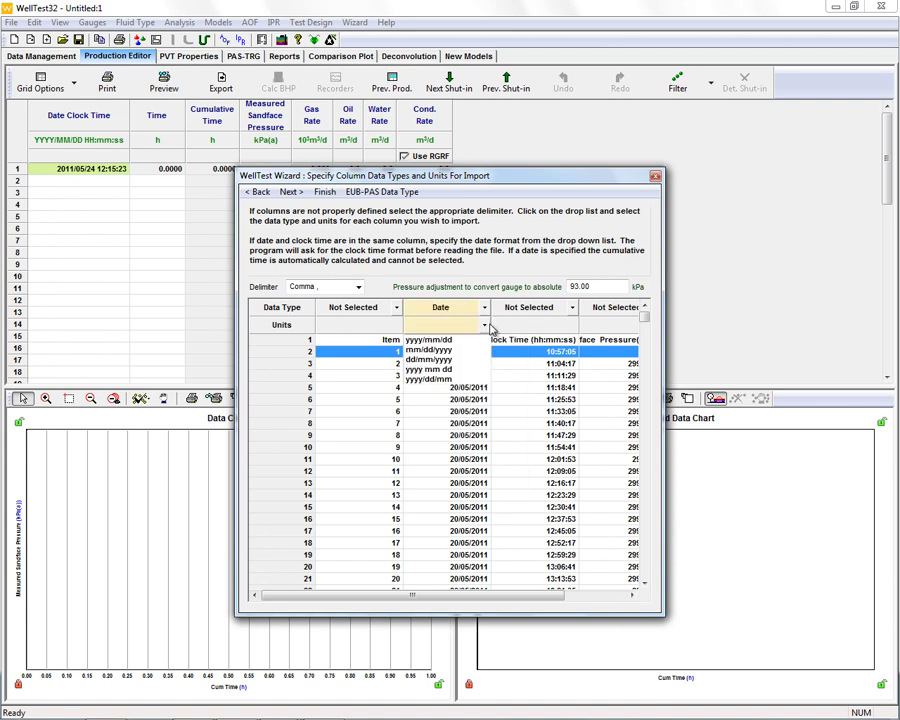
pyautogui.click(421, 360)
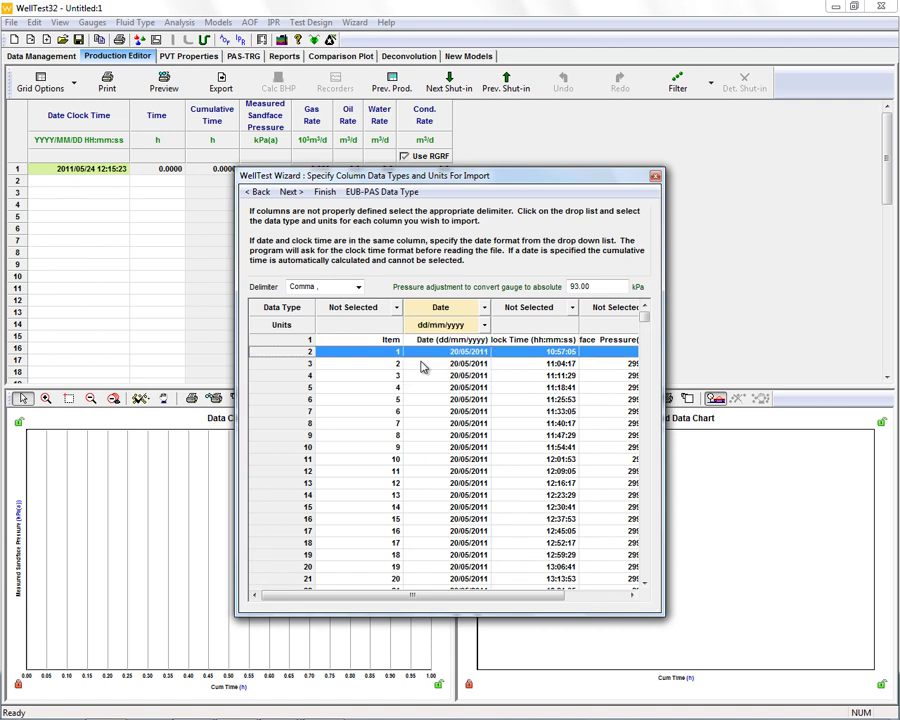
pyautogui.click(632, 595)
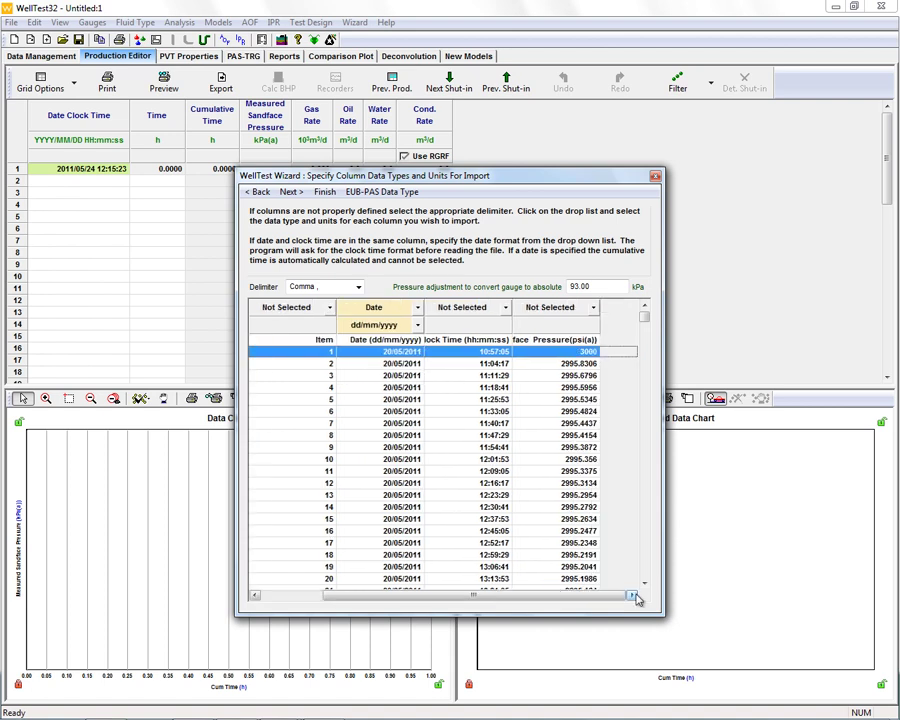
# Step: Map the third column as Clock Time (hh:mm:ss) and the fourth as pressure in psi(a)
pyautogui.click(505, 310)
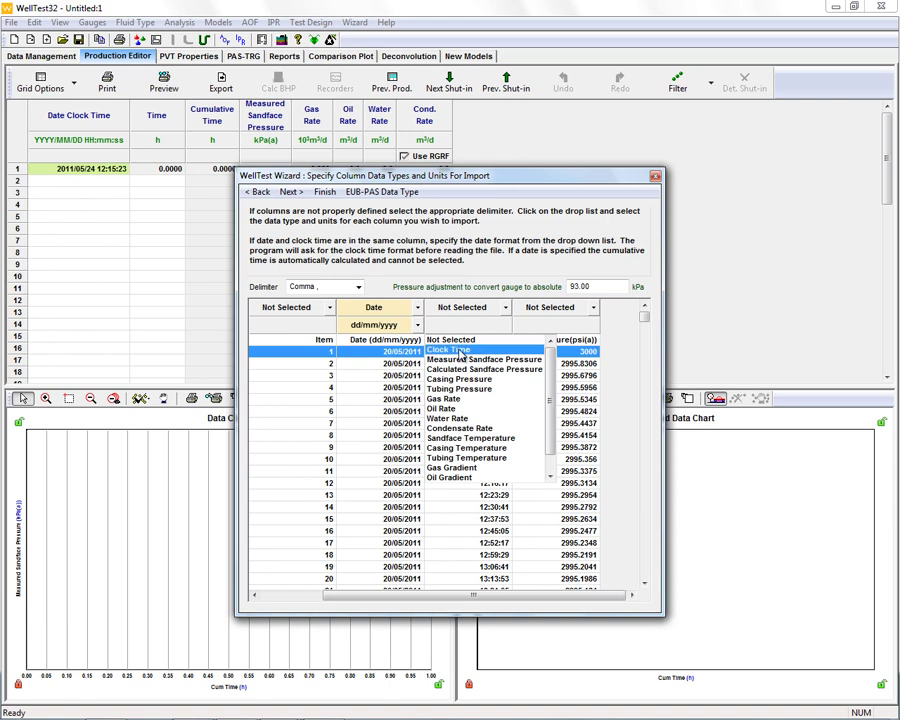
pyautogui.click(450, 349)
pyautogui.click(450, 341)
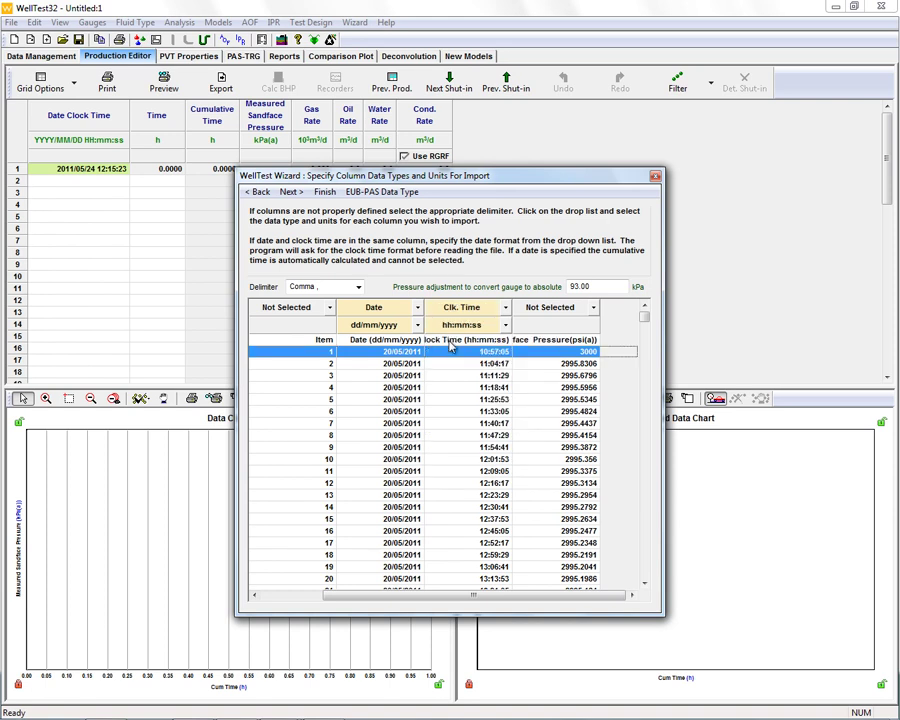
pyautogui.click(592, 307)
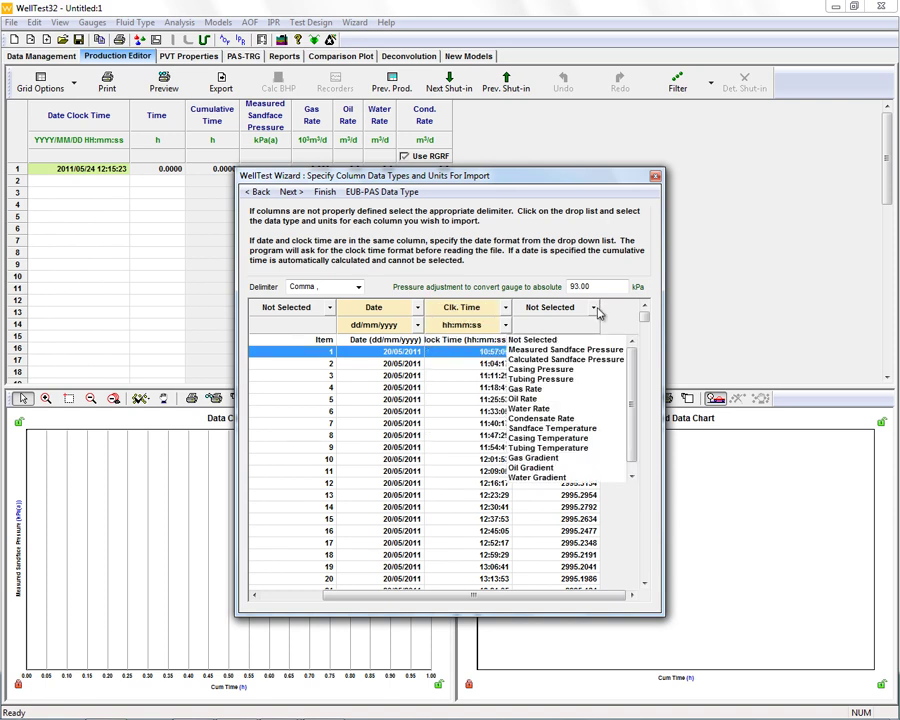
pyautogui.click(576, 352)
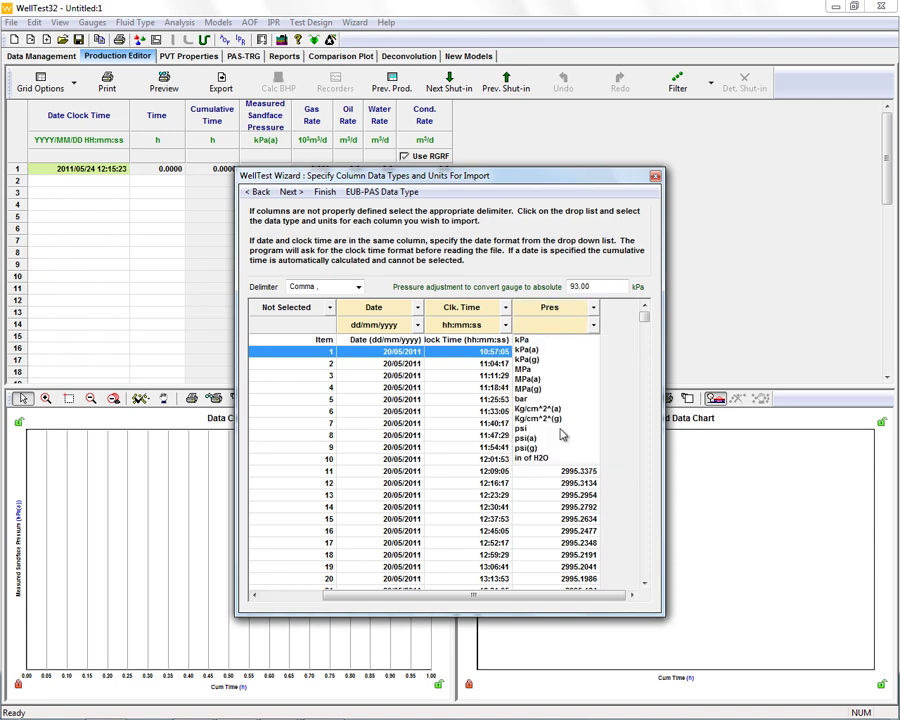
pyautogui.click(557, 437)
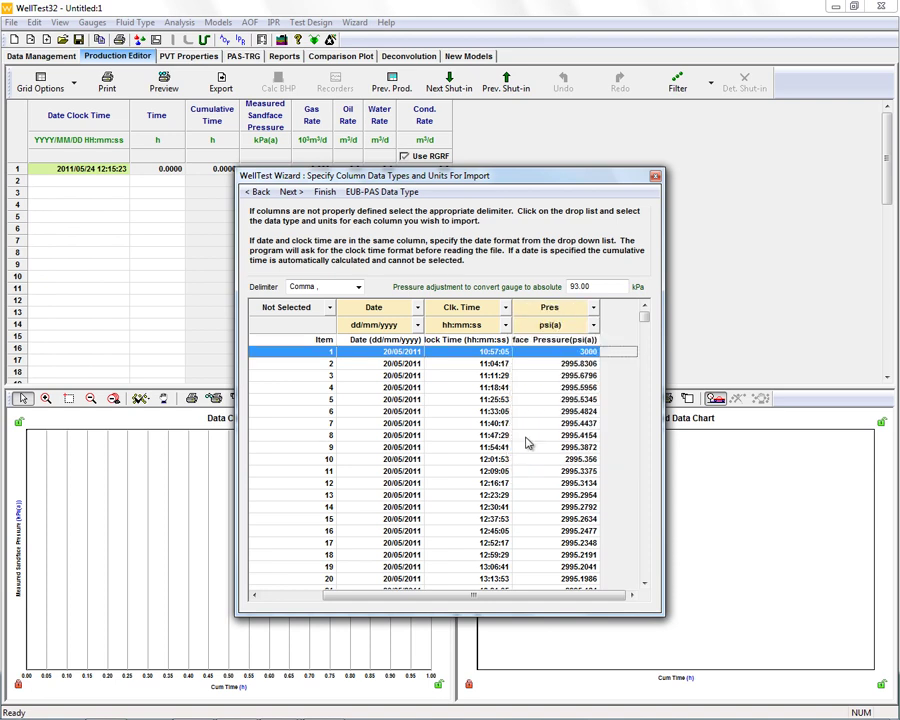
# Step: Name the gauge 'Pressure Data' and finish importing the pressure readings
pyautogui.click(289, 192)
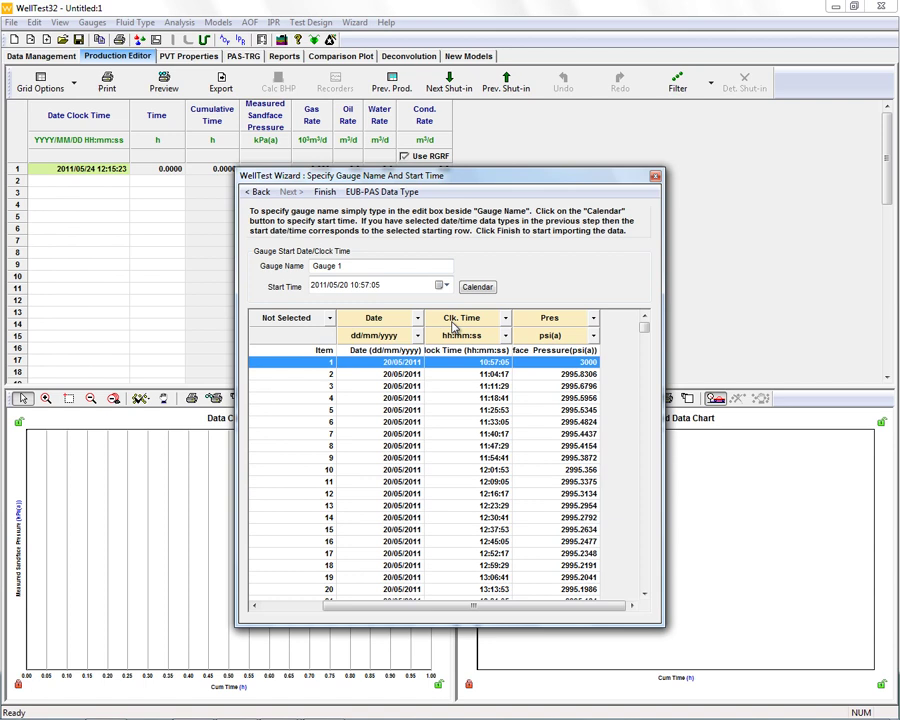
pyautogui.moveTo(345, 266); pyautogui.dragTo(300, 265)
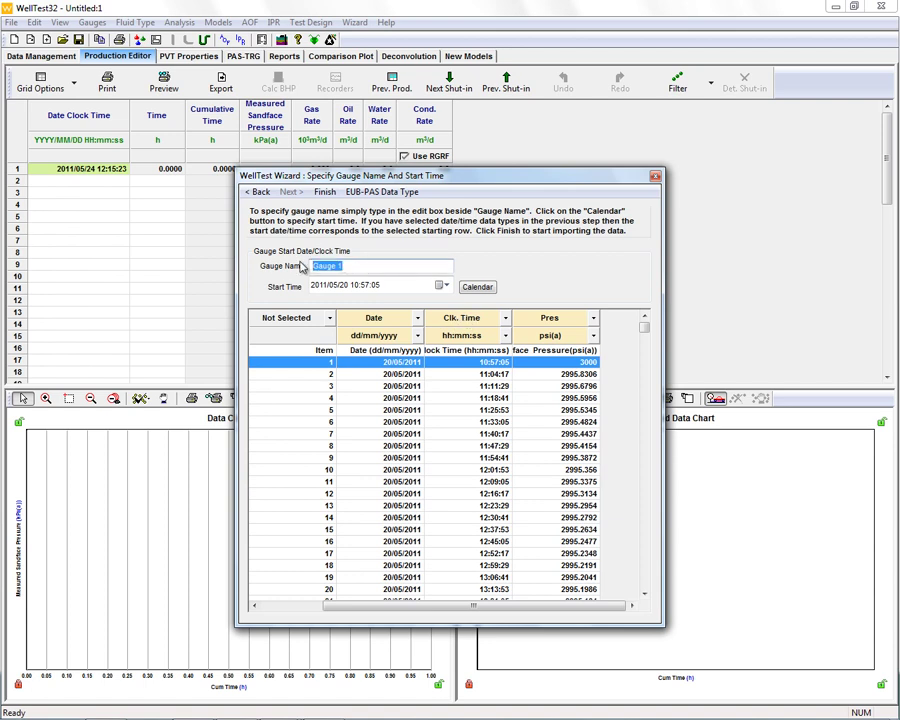
pyautogui.write('Pressure Data')
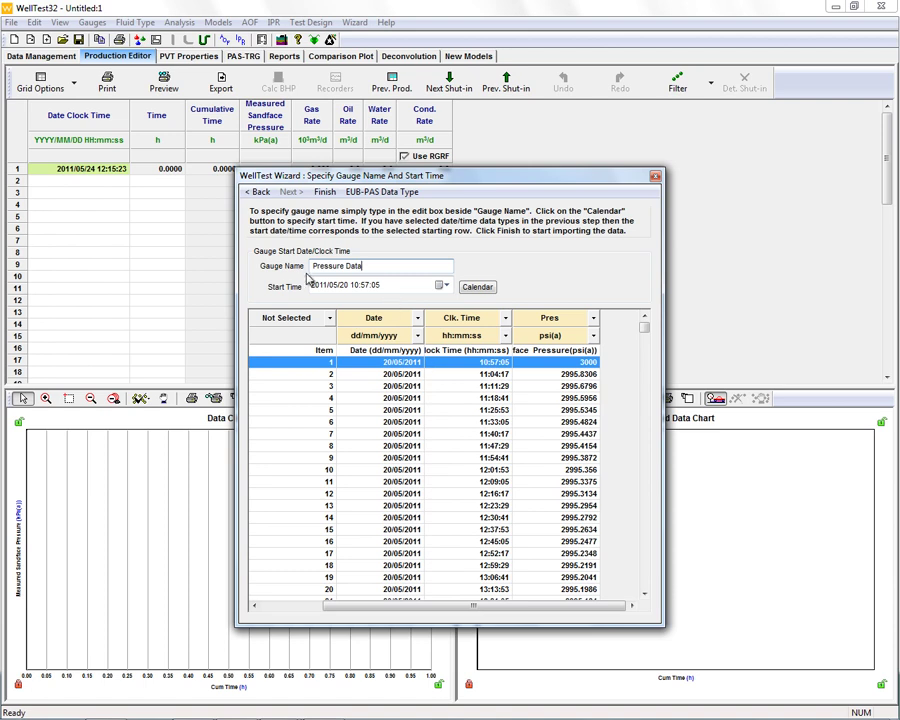
pyautogui.click(376, 268)
pyautogui.click(326, 192)
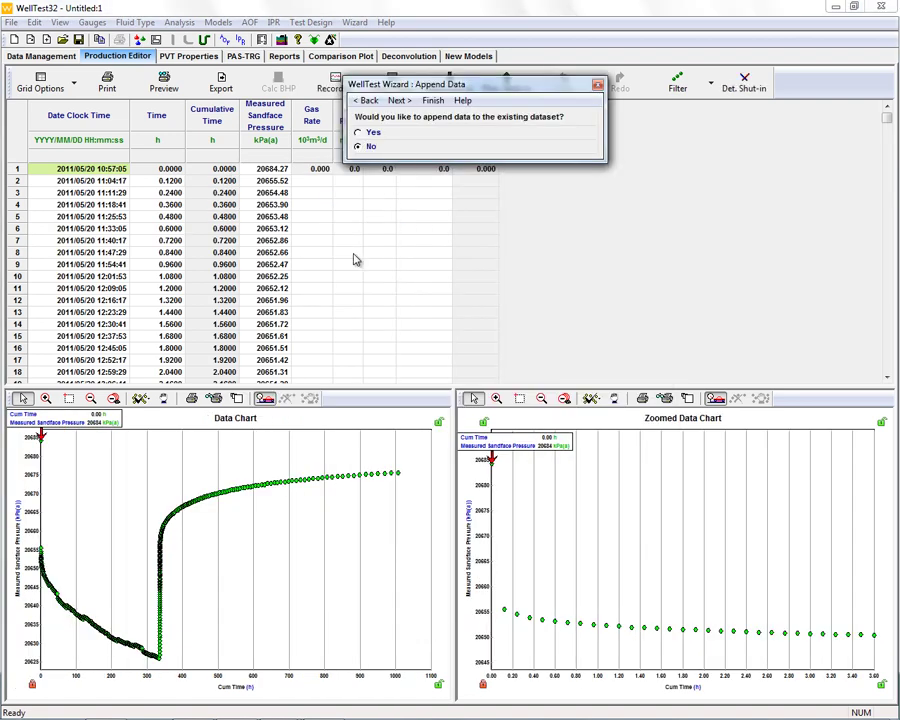
# Step: Decline appending, then load the Conventional Tour Rate Data file starting at row 2
pyautogui.click(399, 100)
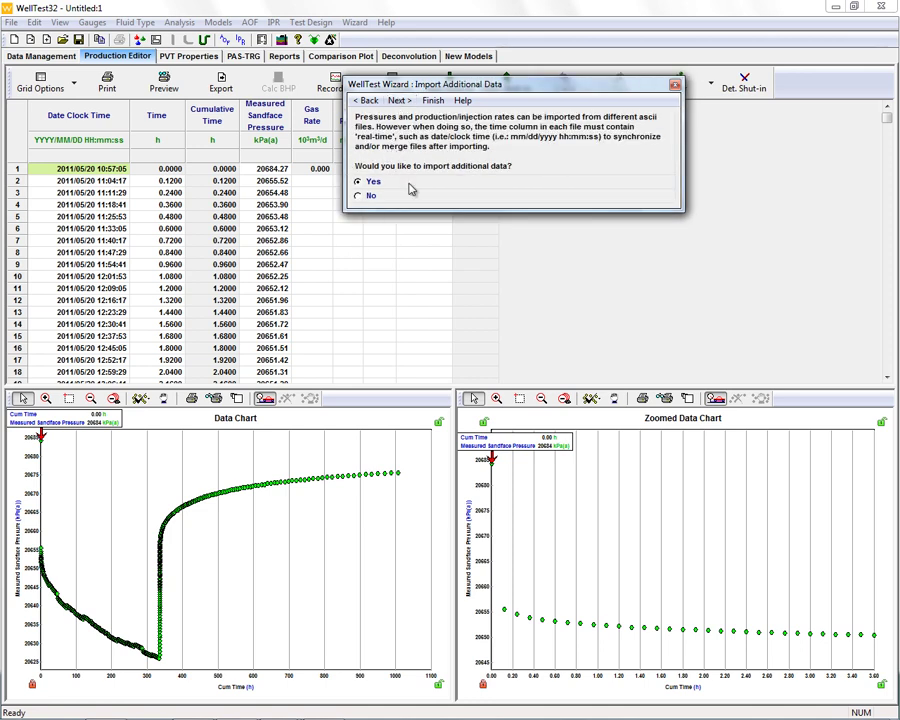
pyautogui.click(399, 101)
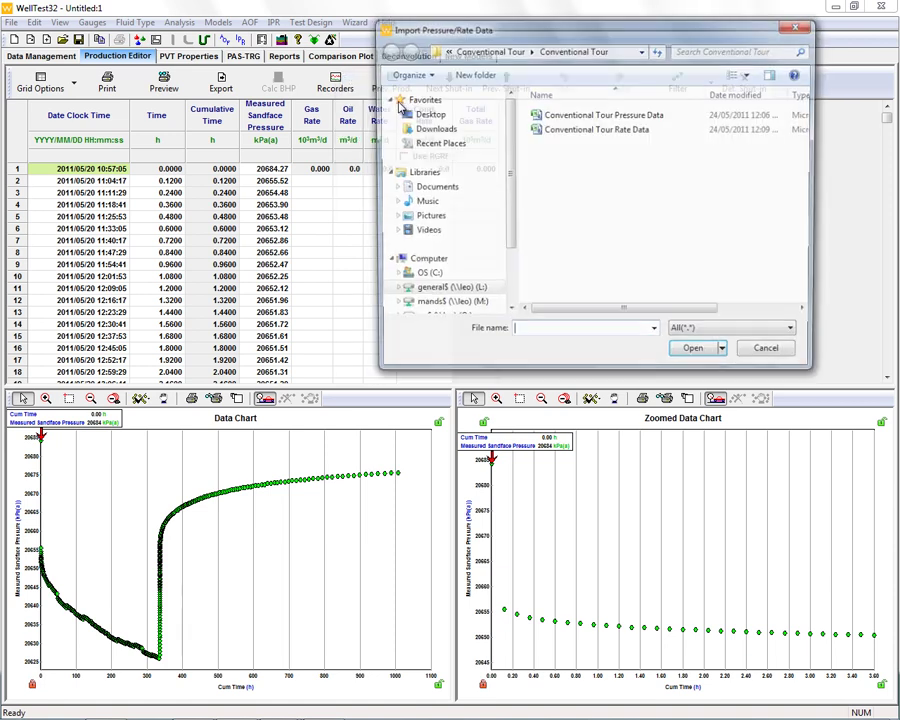
pyautogui.click(603, 131)
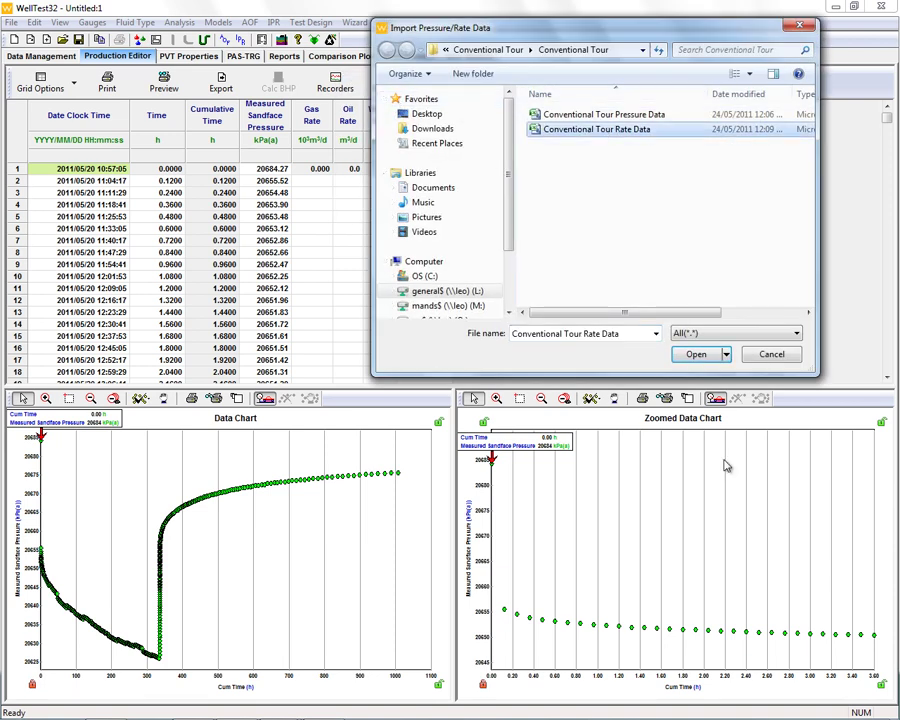
pyautogui.click(696, 354)
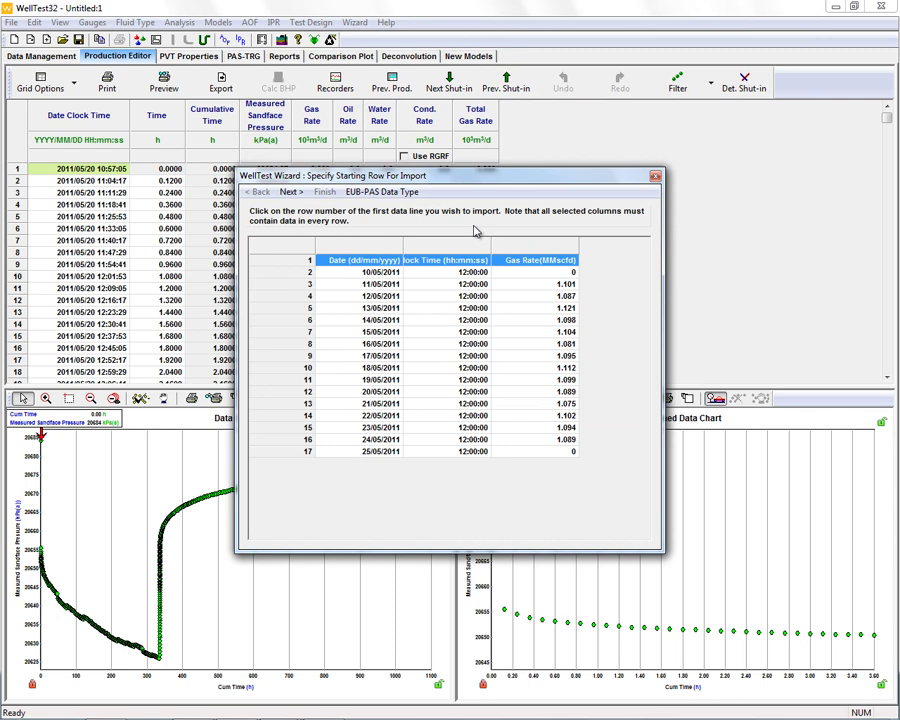
pyautogui.click(269, 274)
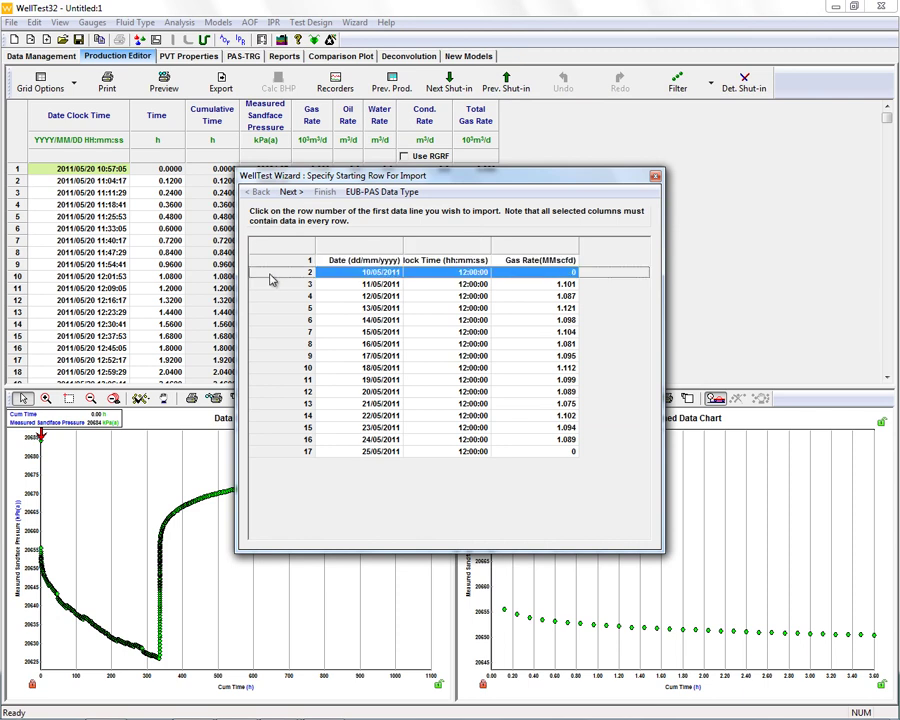
# Step: Map the first column as Date in dd/mm/yyyy format
pyautogui.click(292, 192)
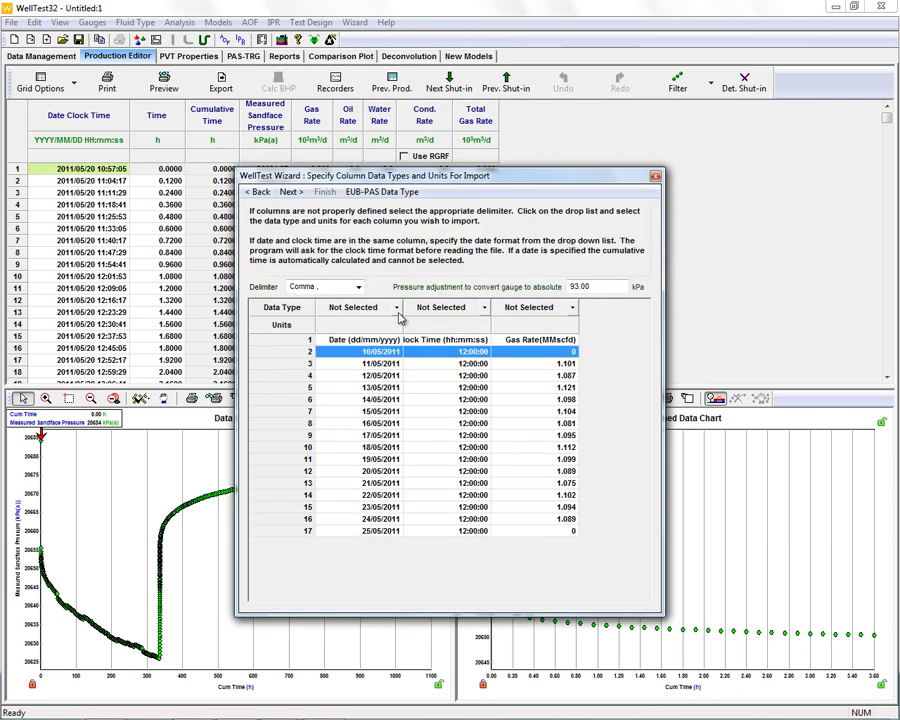
pyautogui.click(397, 309)
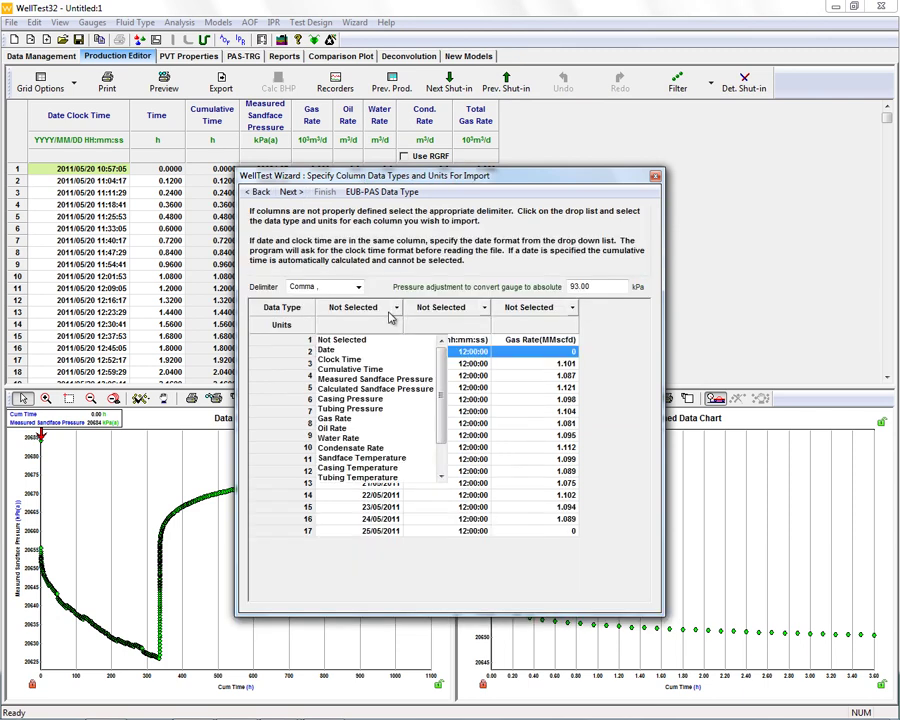
pyautogui.click(330, 352)
pyautogui.click(335, 357)
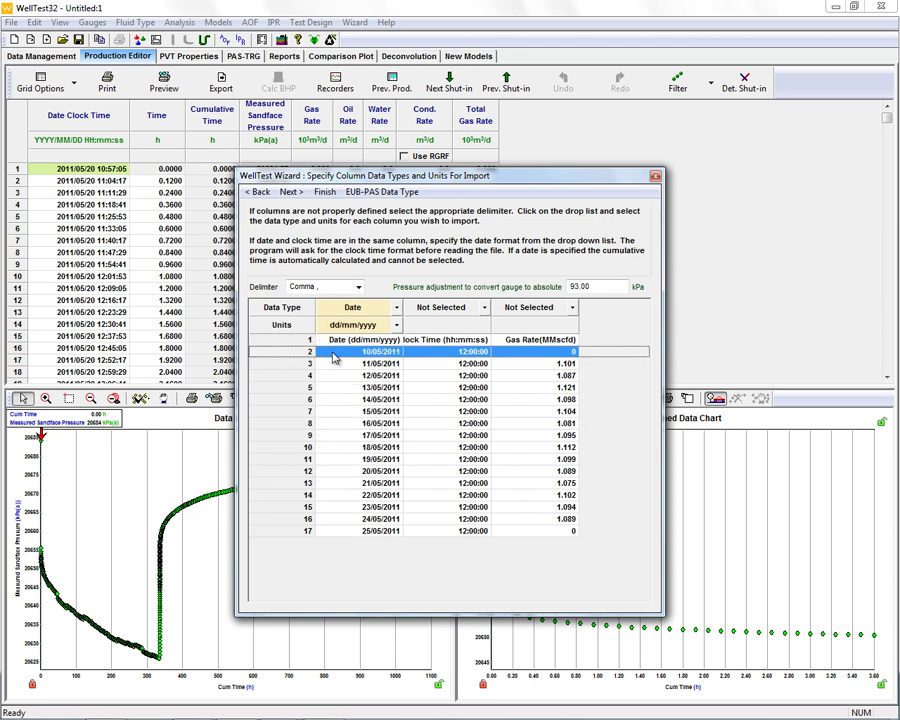
# Step: Map the second column as Clock Time (hh:mm:ss) and the third as Gas Rate in MMCF/D
pyautogui.click(484, 308)
pyautogui.click(440, 342)
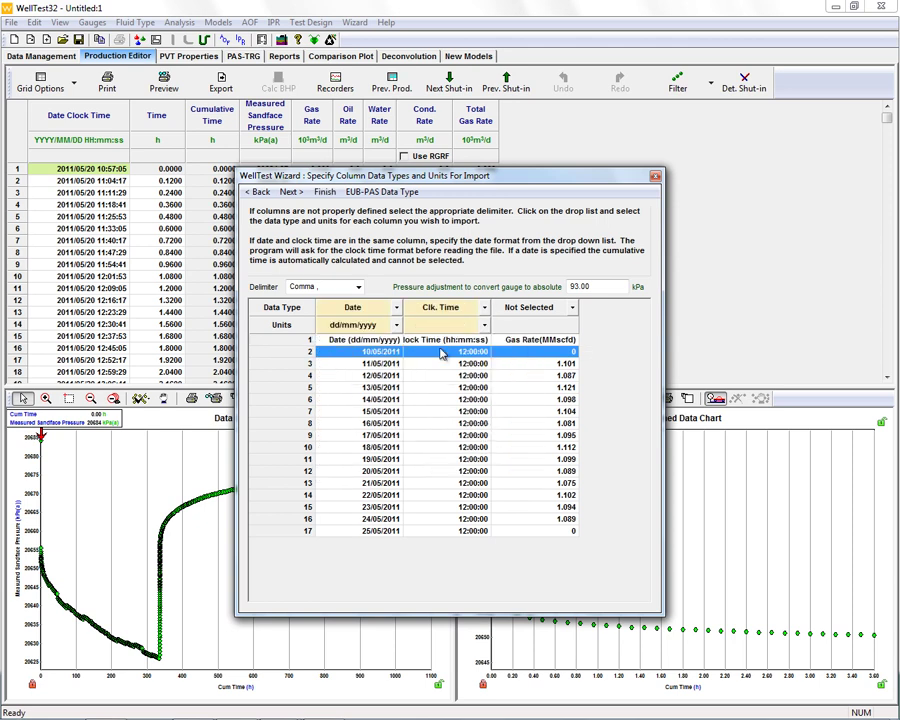
pyautogui.click(470, 325)
pyautogui.click(430, 346)
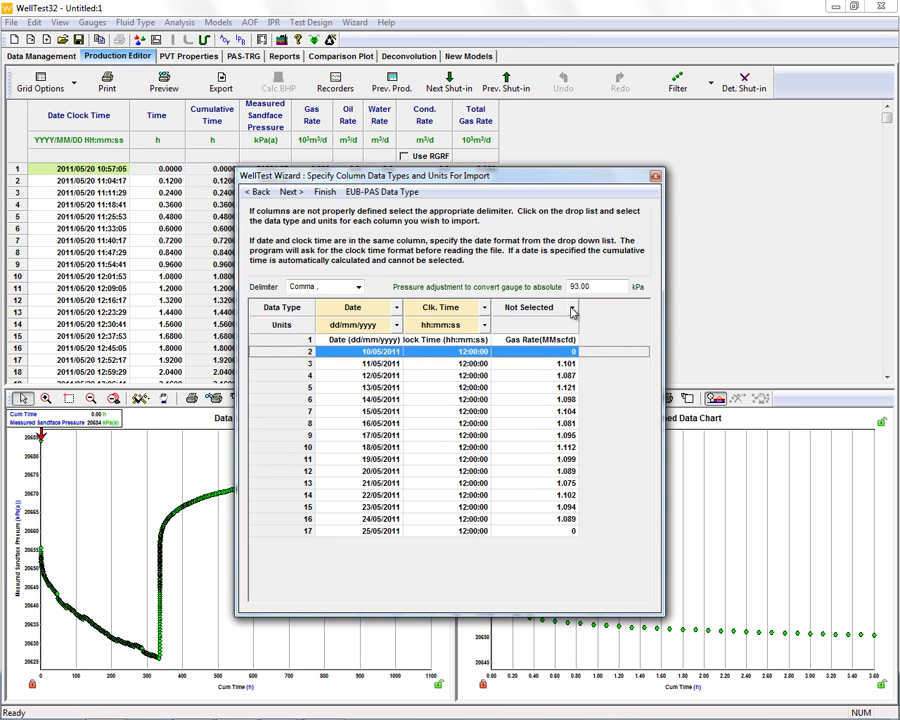
pyautogui.click(571, 309)
pyautogui.click(510, 390)
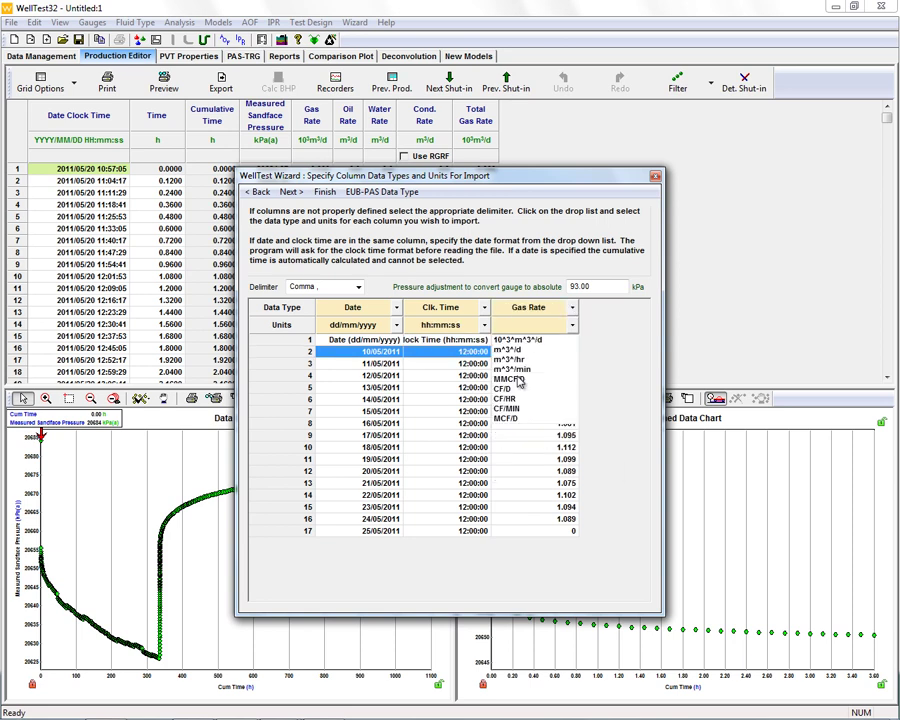
pyautogui.click(510, 380)
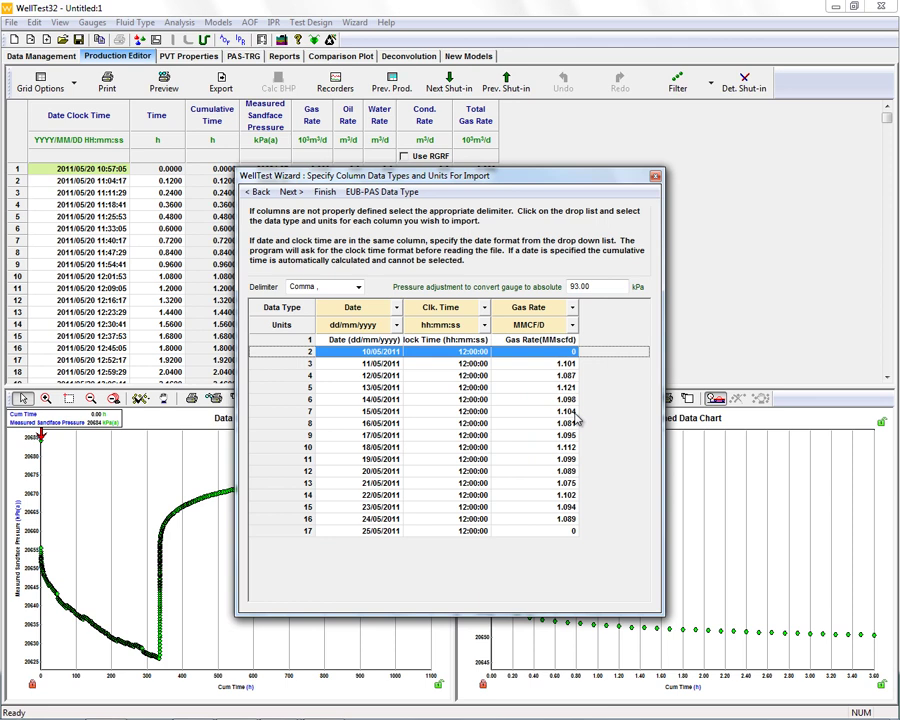
# Step: Name the gauge 'Rate Data' and finish importing the daily gas rates
pyautogui.click(290, 192)
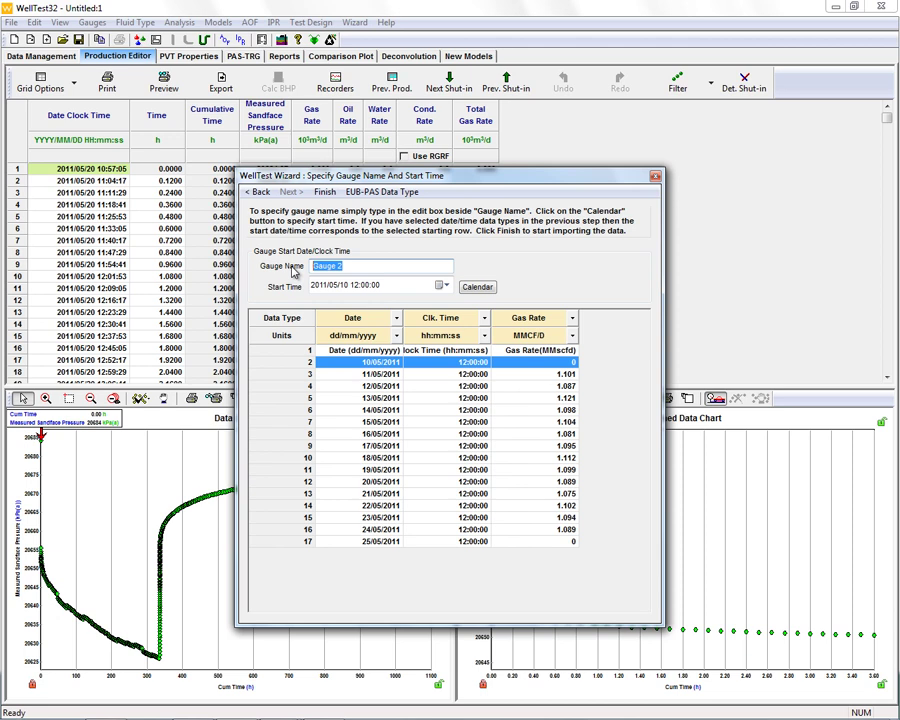
pyautogui.write('Rate Data')
pyautogui.click(325, 192)
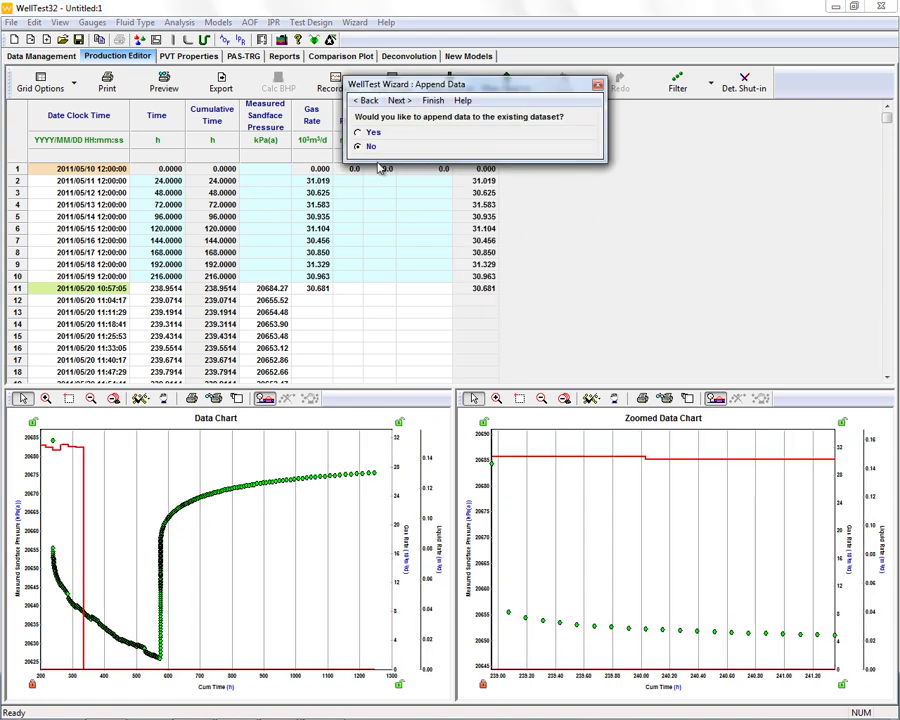
# Step: Answer No to appending and further imports, reach Data Management, and close the wizard
pyautogui.click(398, 100)
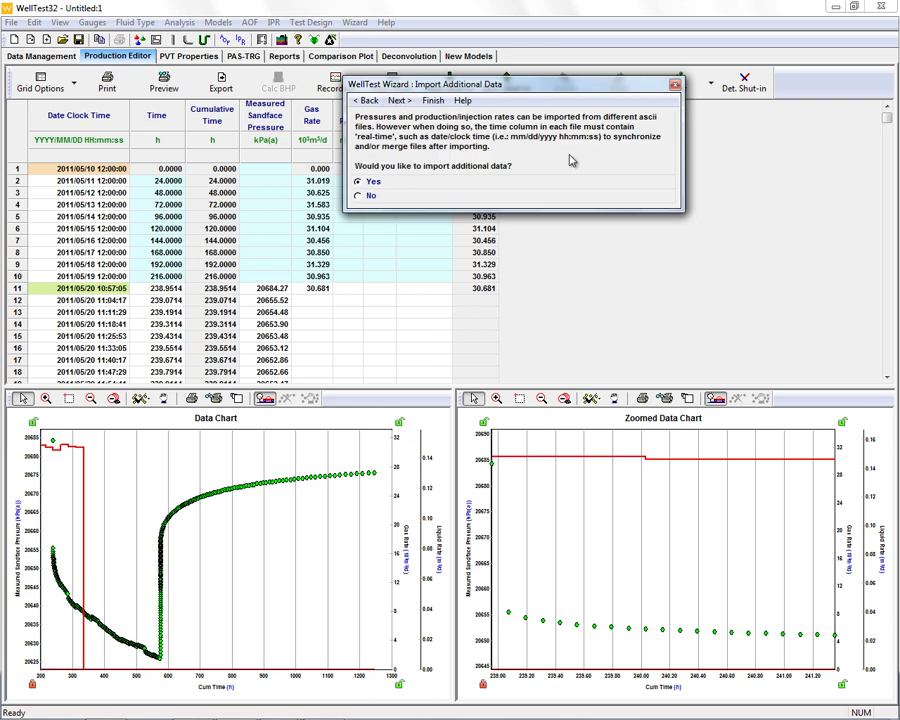
pyautogui.click(360, 199)
pyautogui.click(398, 100)
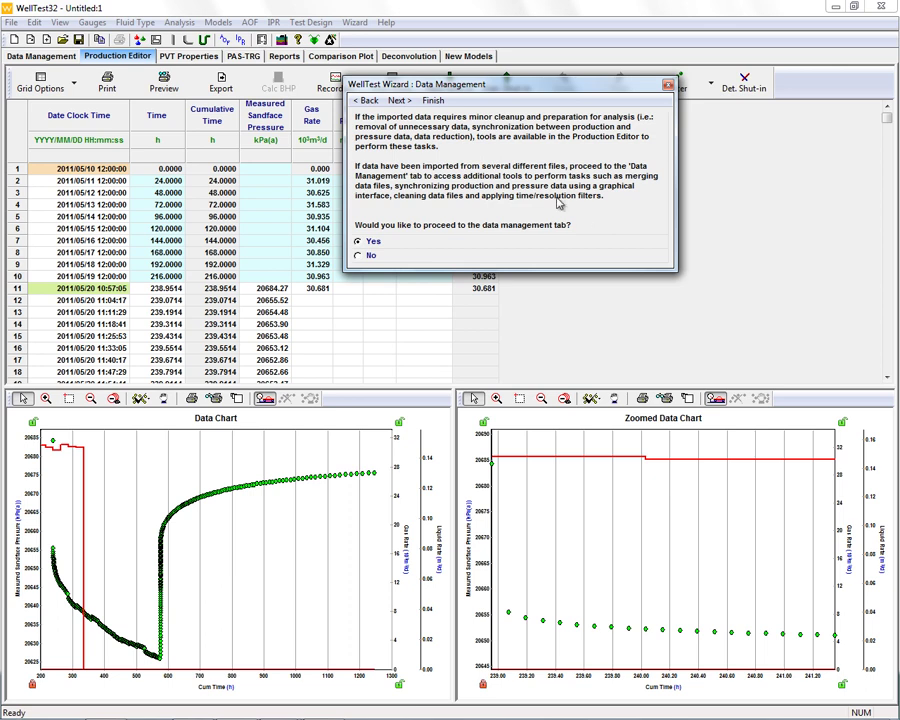
pyautogui.click(399, 101)
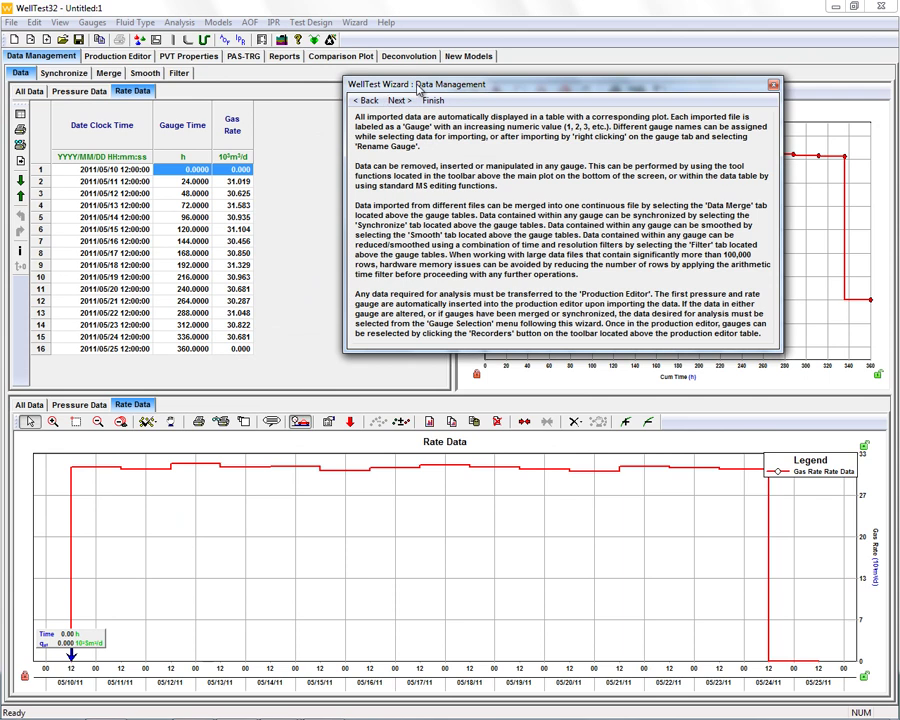
pyautogui.moveTo(420, 89); pyautogui.dragTo(530, 93)
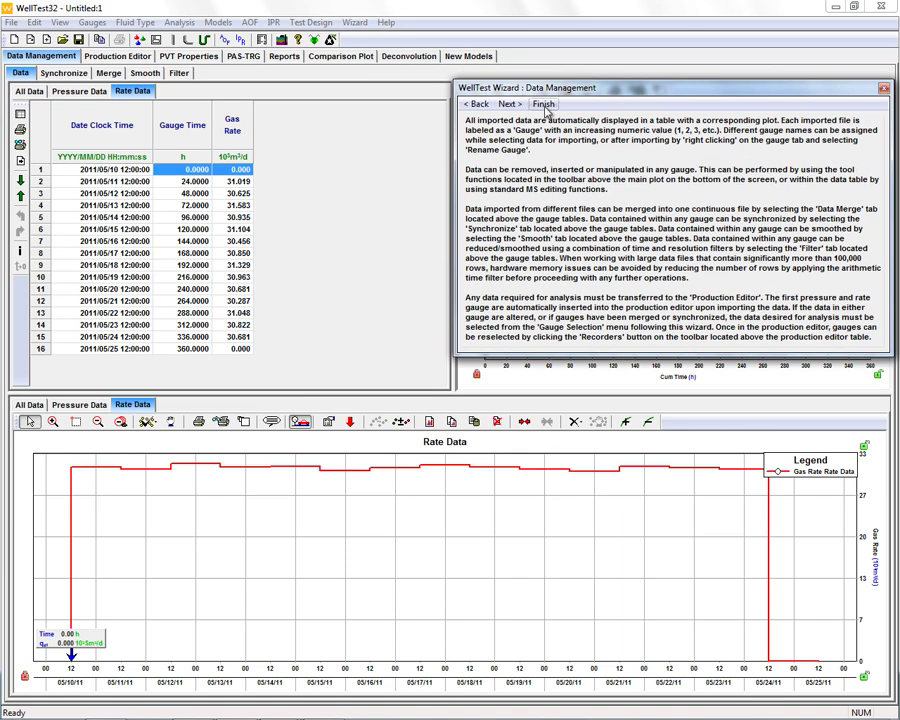
pyautogui.click(546, 110)
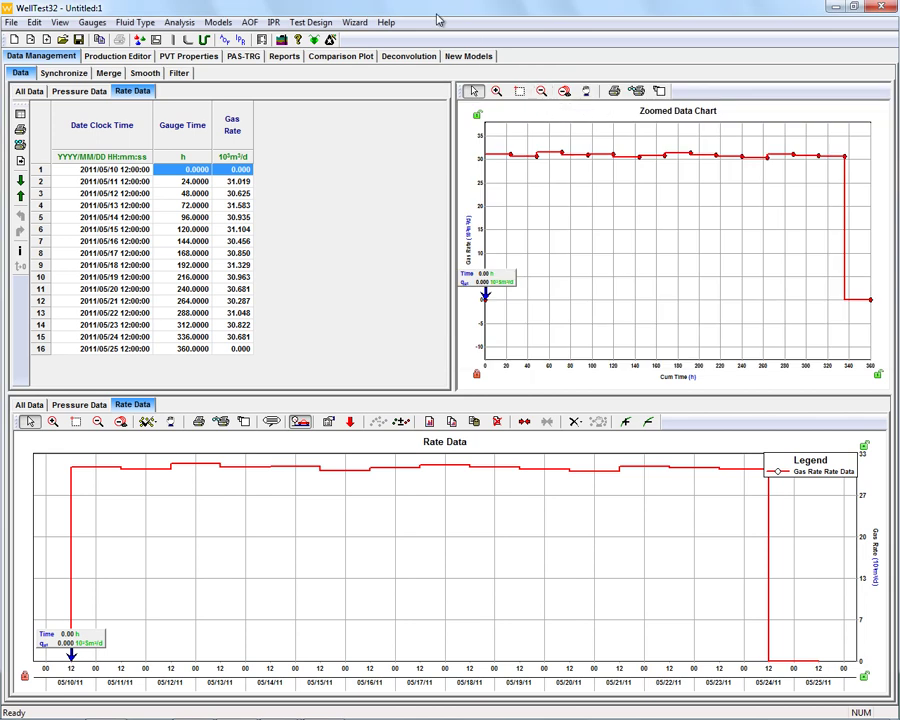
# Step: Check the Wizard menu and review the Pressure Data and Rate Data gauge tabs
pyautogui.click(353, 23)
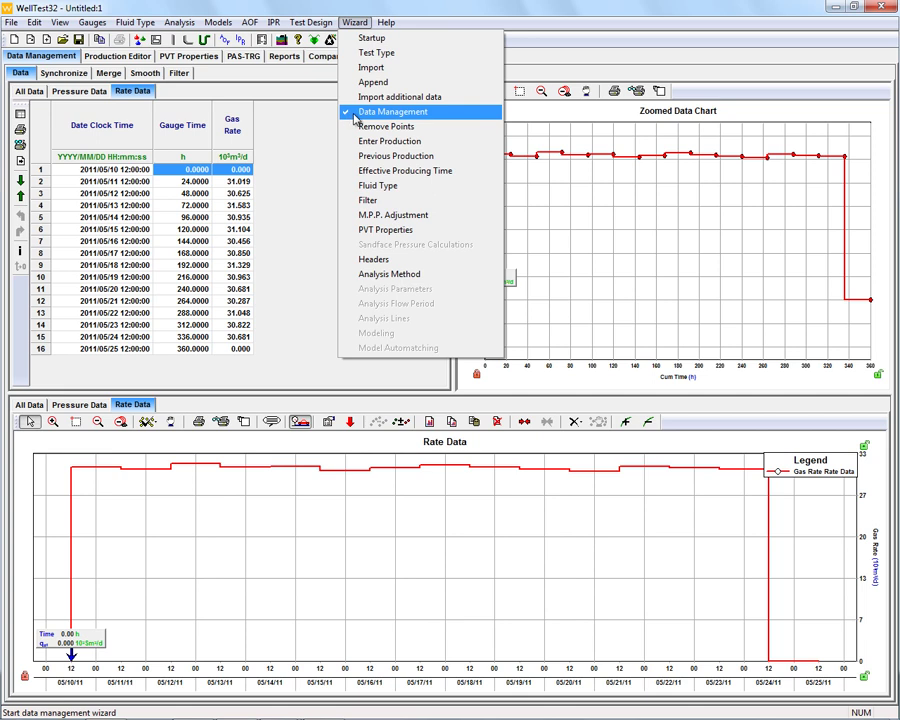
pyautogui.click(344, 8)
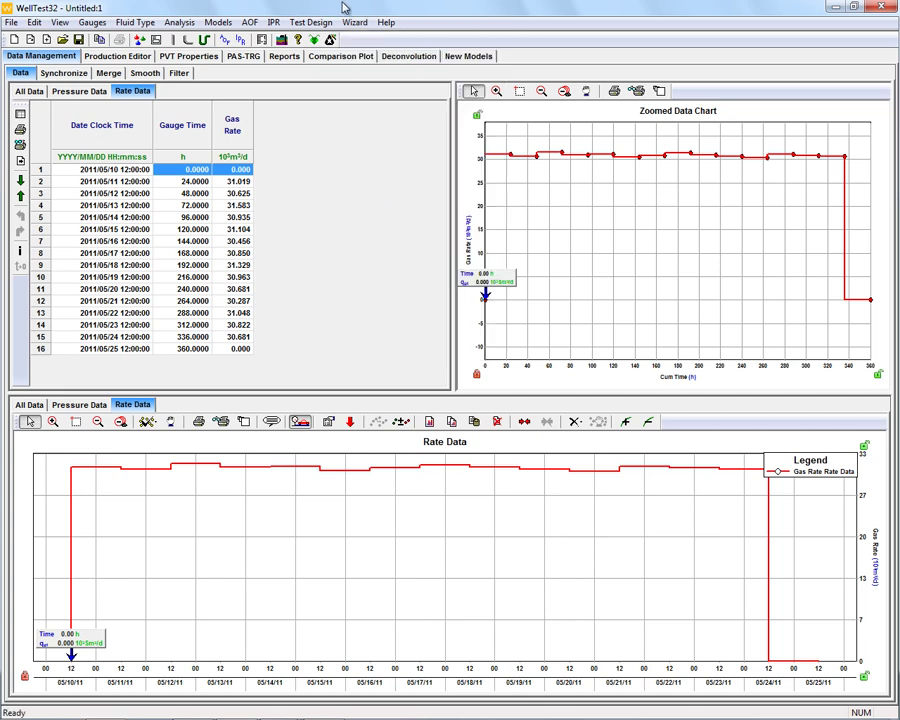
pyautogui.click(70, 93)
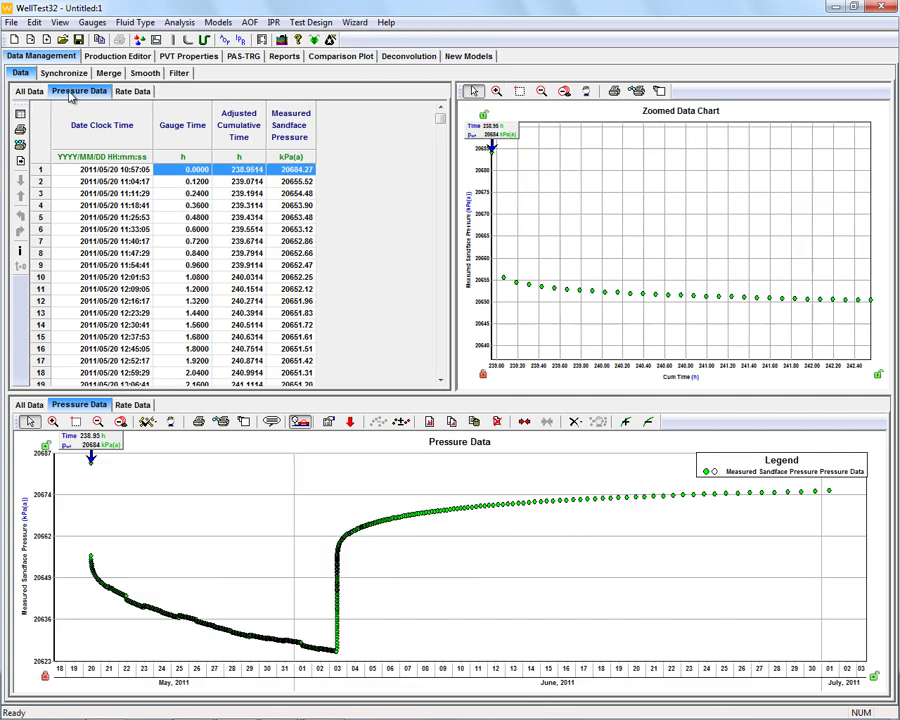
pyautogui.click(140, 93)
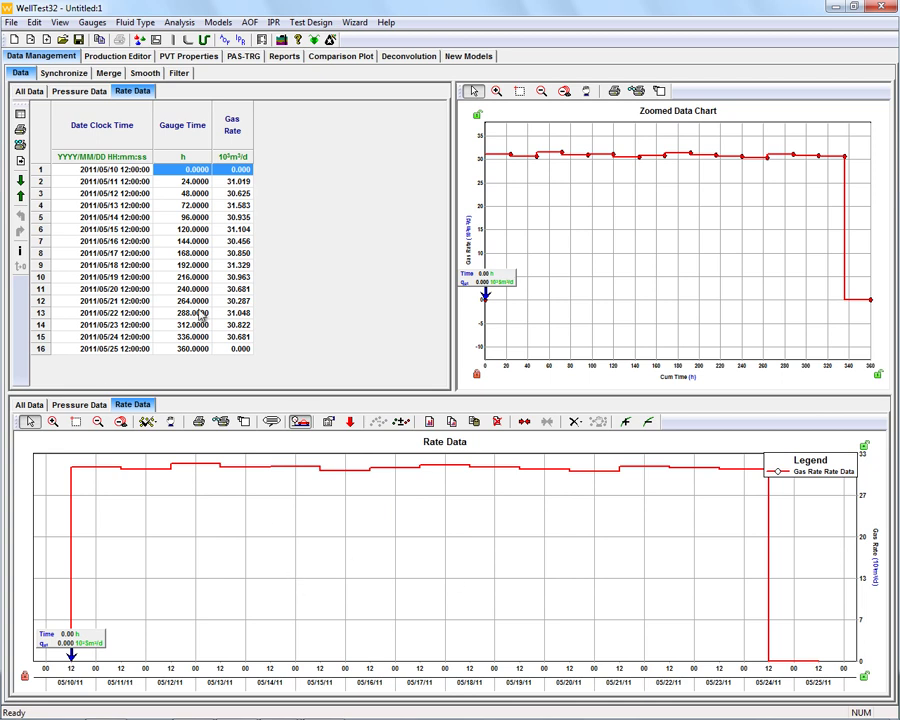
# Step: Show pressure and rate together on the All Data chart
pyautogui.click(31, 405)
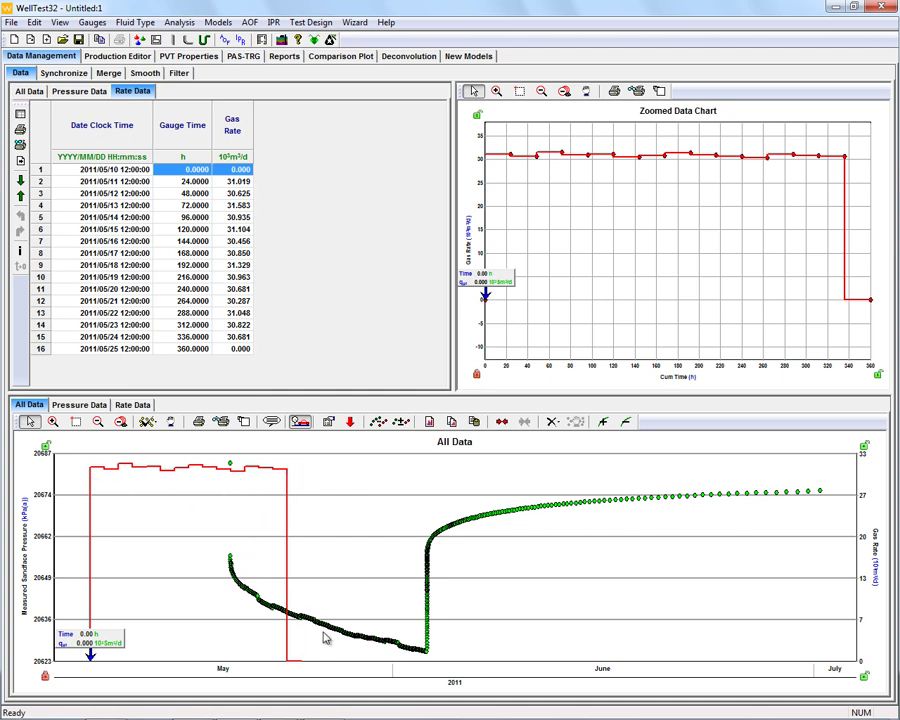
pyautogui.moveTo(262, 598)
pyautogui.moveTo(425, 580)
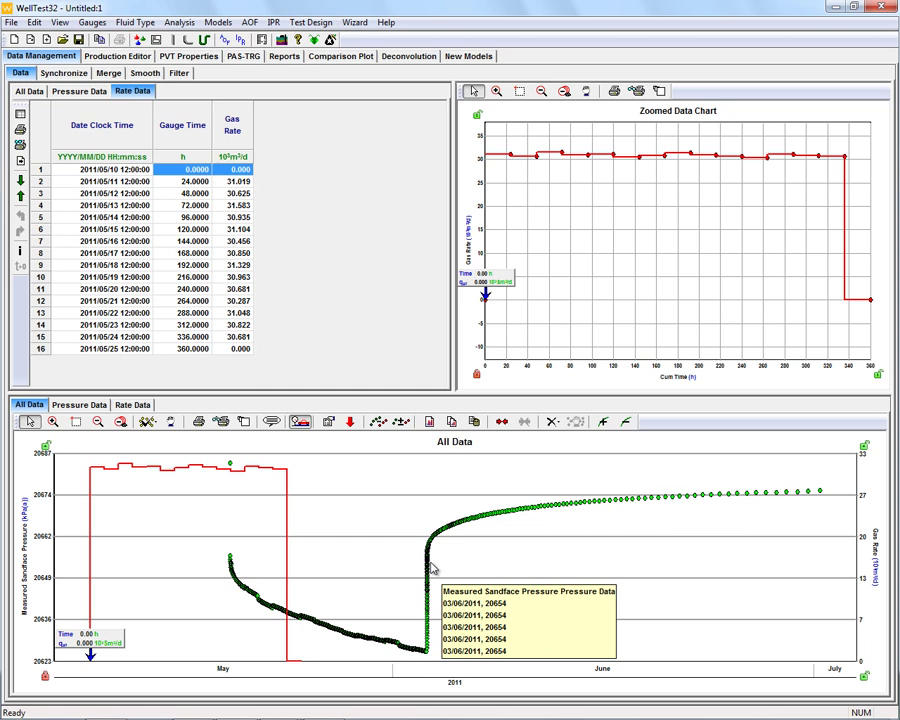
# Step: Open Synchronize with Pressure Data as primary and Rate Data as secondary dataset
pyautogui.click(58, 74)
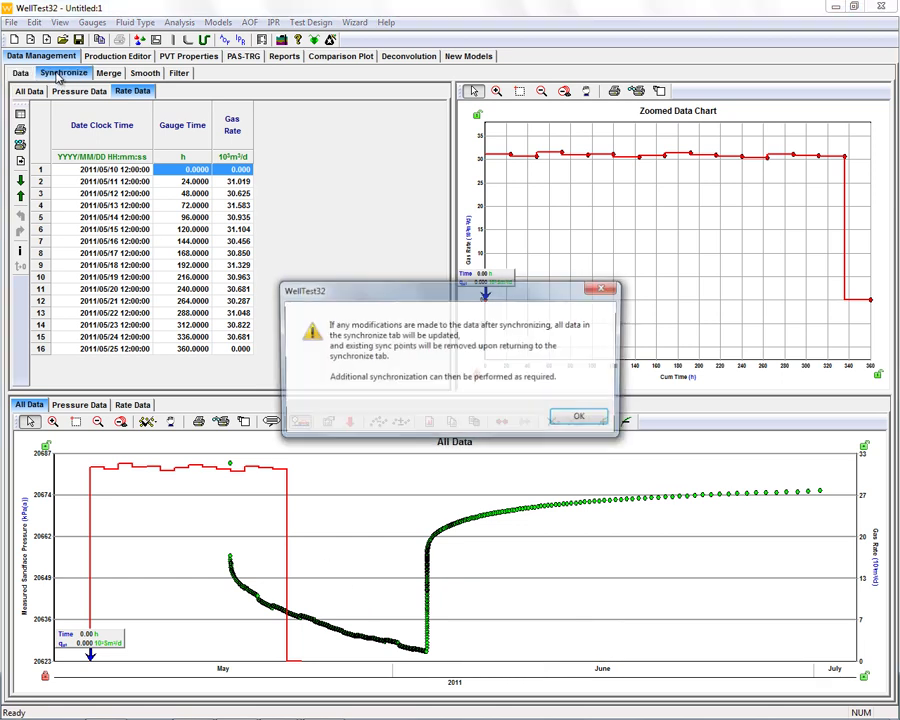
pyautogui.click(580, 419)
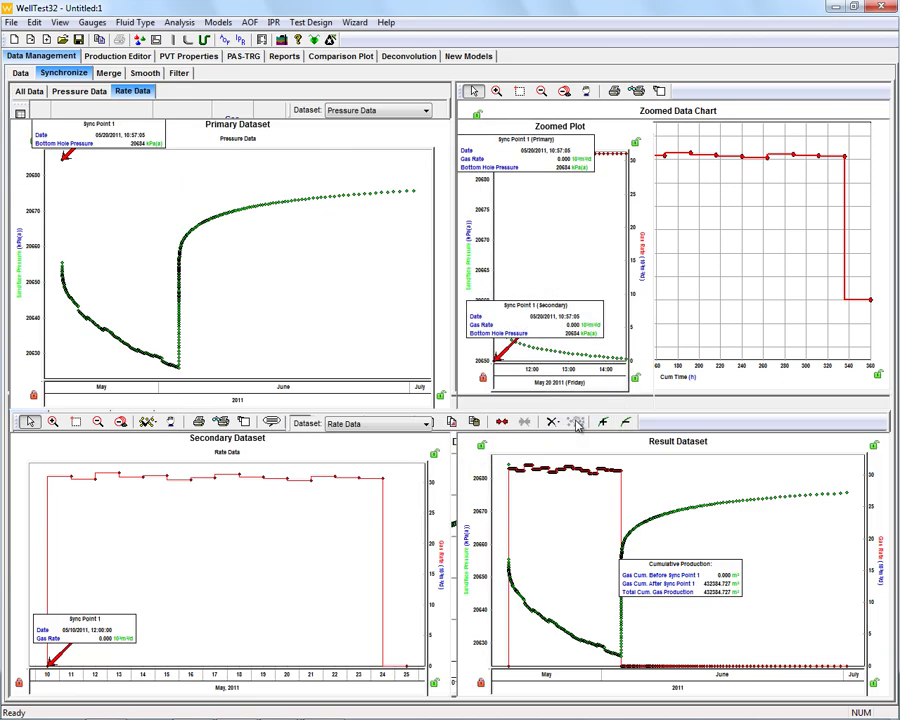
pyautogui.click(426, 113)
pyautogui.click(360, 123)
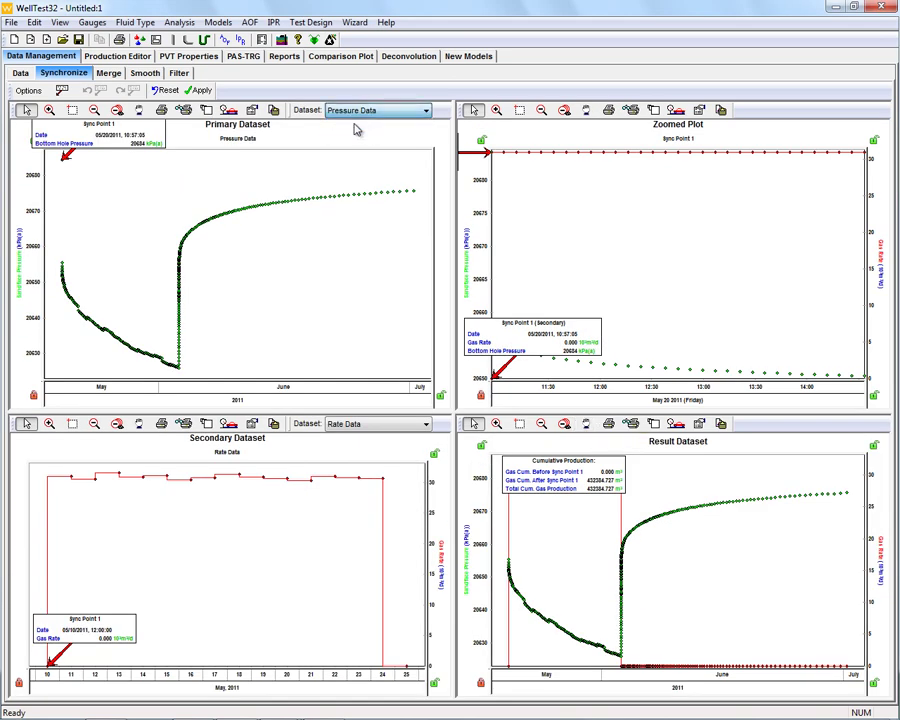
pyautogui.click(428, 425)
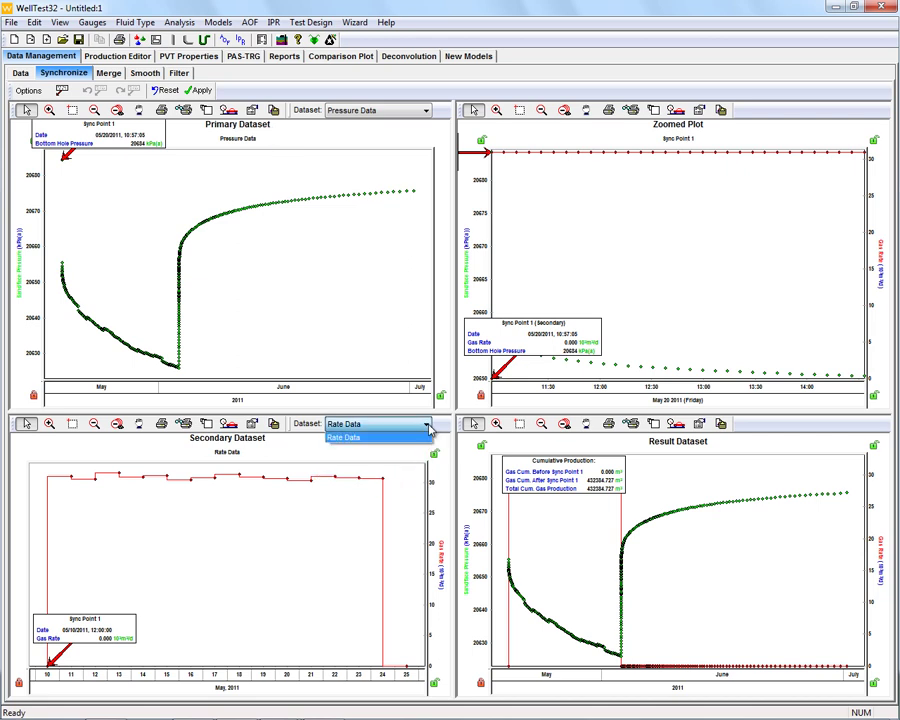
pyautogui.click(343, 438)
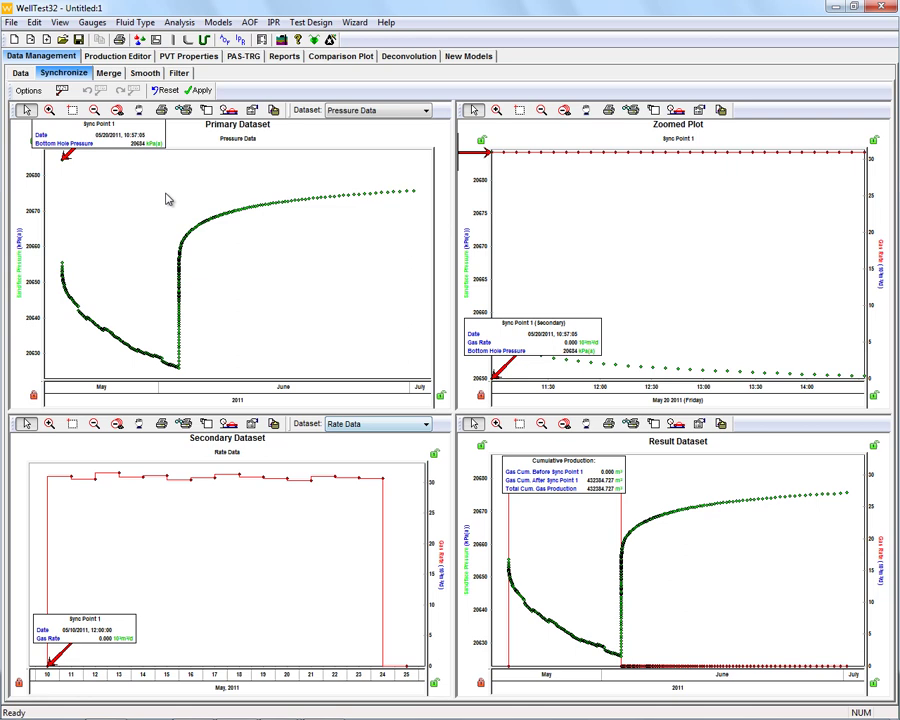
# Step: Move Sync Point 1 to the pressure minimum on 06/03/2011 and zoom in around it
pyautogui.moveTo(120, 124); pyautogui.dragTo(107, 160)
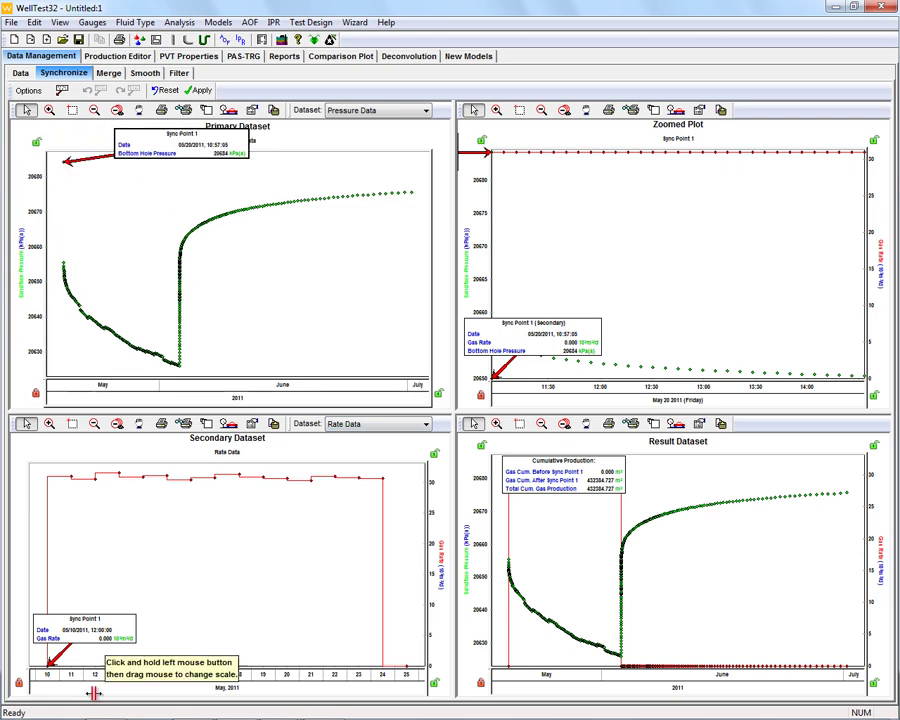
pyautogui.moveTo(80, 626); pyautogui.dragTo(160, 590)
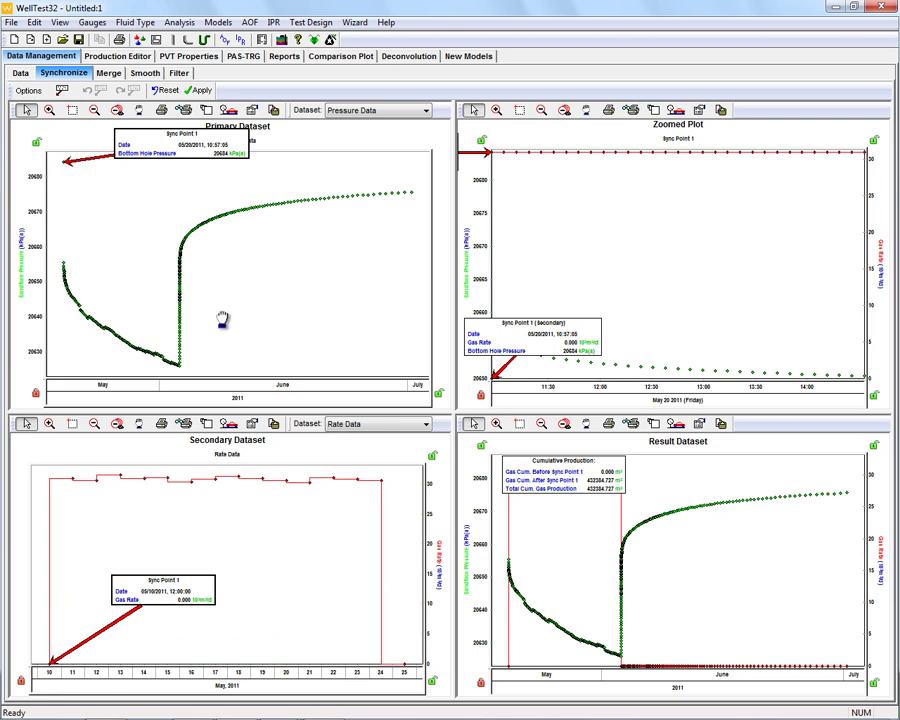
pyautogui.moveTo(205, 366); pyautogui.dragTo(192, 366)
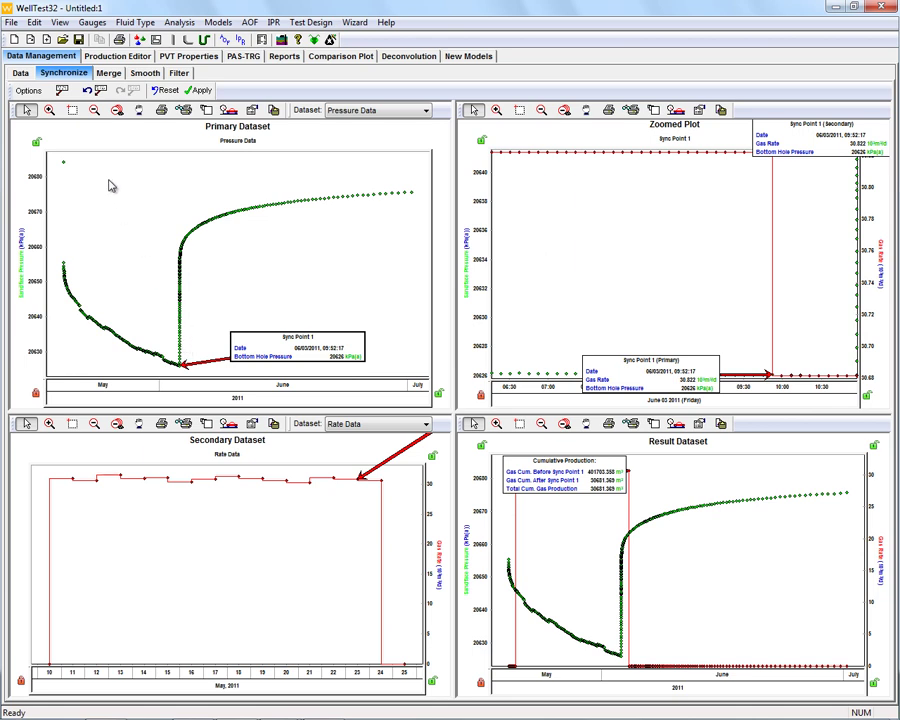
pyautogui.click(73, 111)
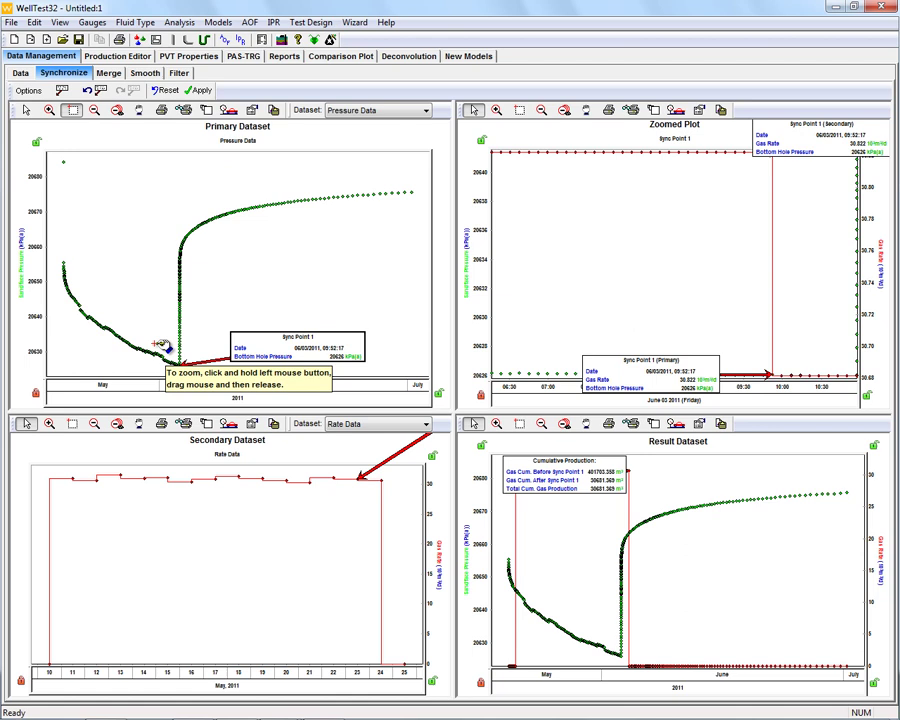
pyautogui.click(215, 377)
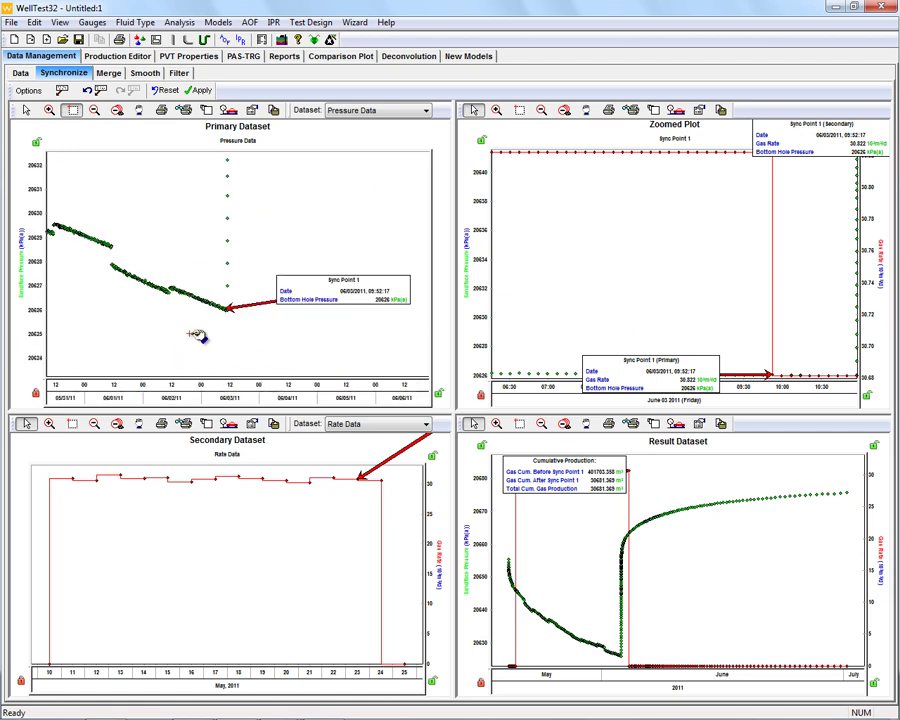
# Step: Zoom in around the pressure sync point and move Sync Point 1 to 06/03/2011 10:57:05
pyautogui.moveTo(141, 191); pyautogui.dragTo(290, 356)
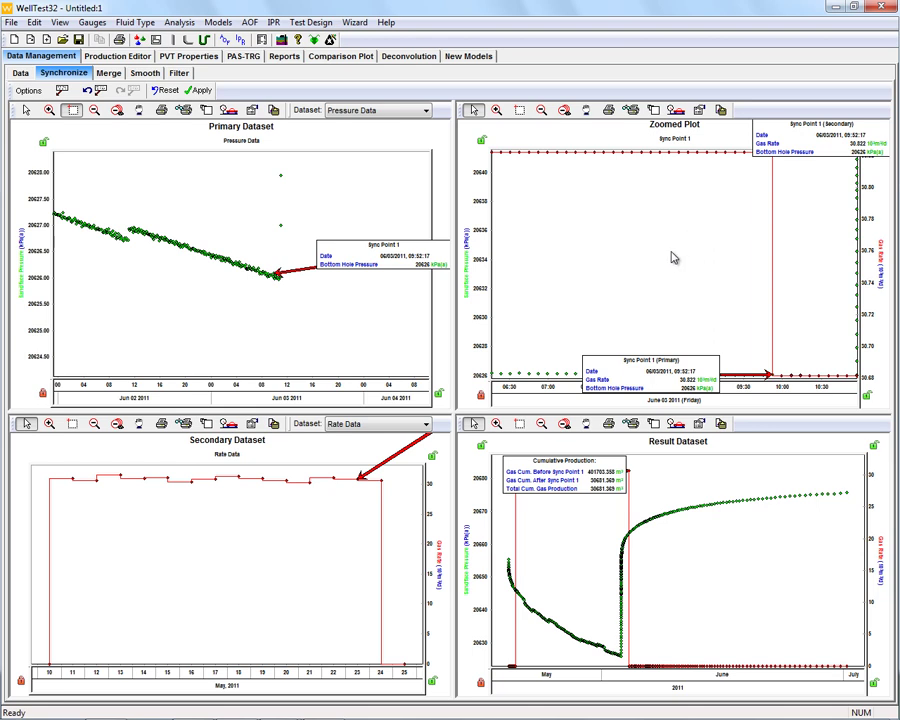
pyautogui.moveTo(240, 247); pyautogui.dragTo(354, 326)
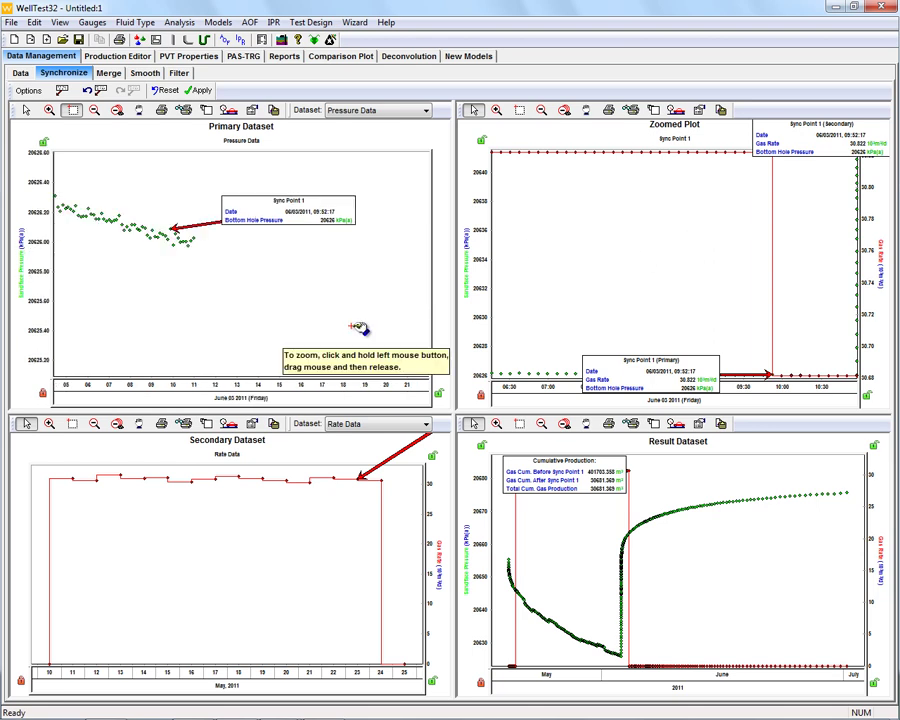
pyautogui.click(26, 110)
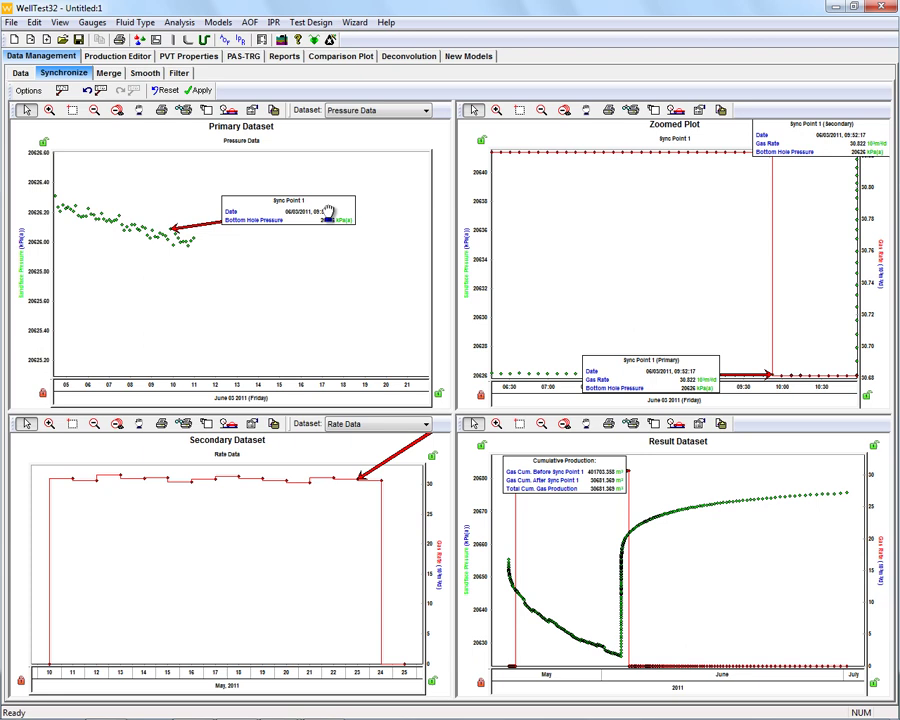
pyautogui.moveTo(328, 212); pyautogui.dragTo(328, 212)
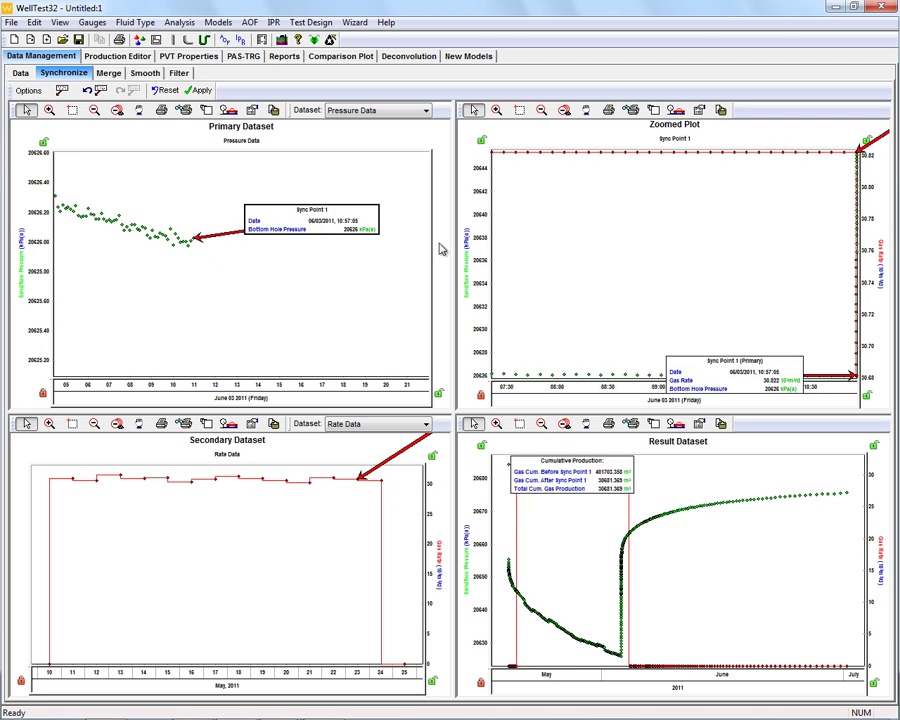
# Step: Move the rate sync point to 05/24/2011 12:00:00, shift the Cumulative Production box, and maximize the Result Dataset plot
pyautogui.click(381, 477)
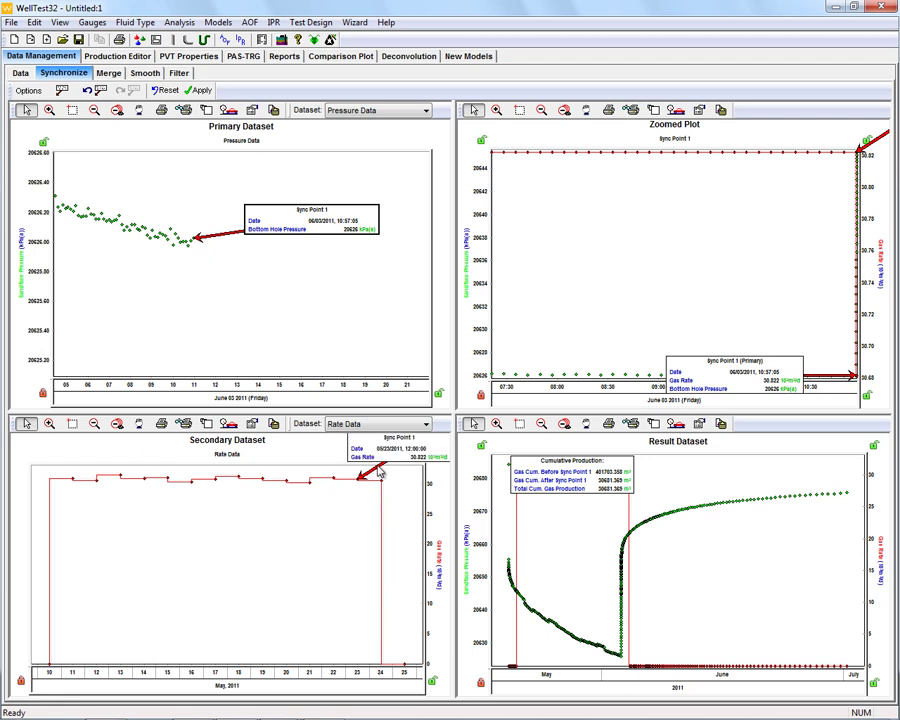
pyautogui.moveTo(381, 477); pyautogui.dragTo(400, 483)
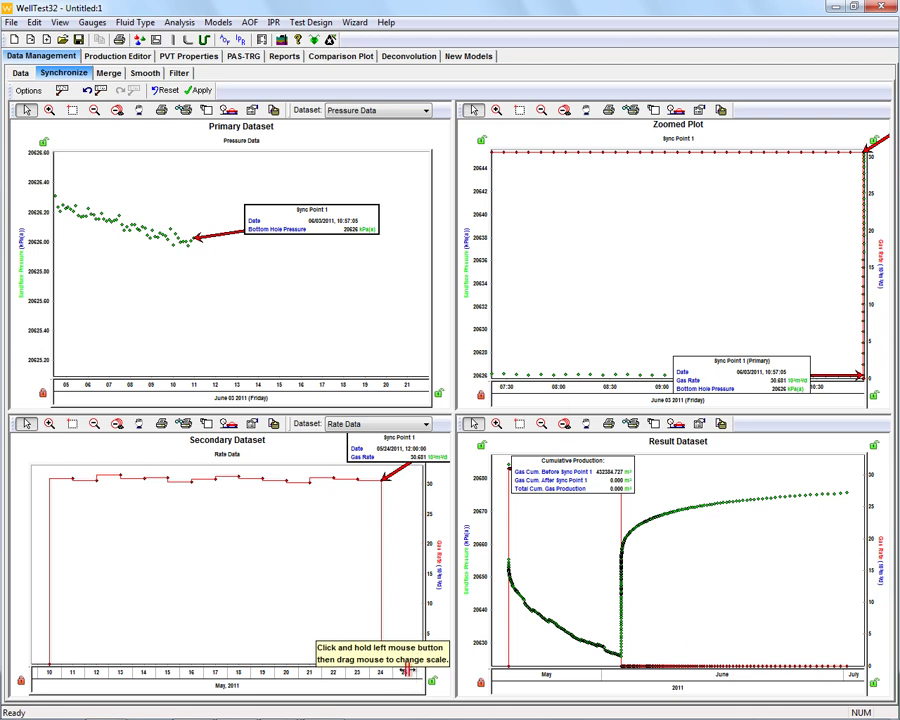
pyautogui.moveTo(610, 490); pyautogui.dragTo(789, 596)
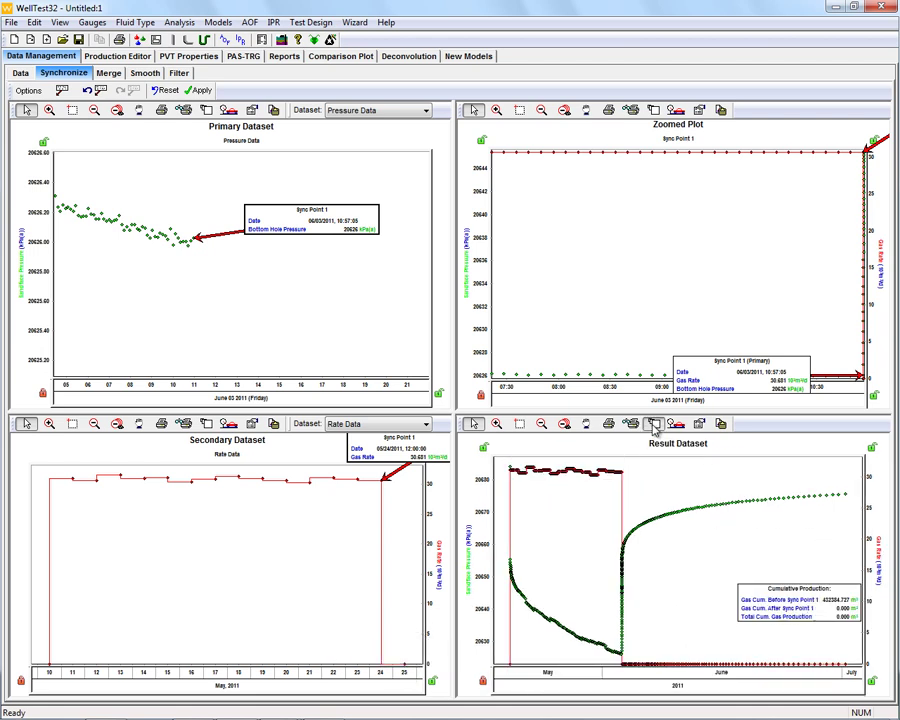
pyautogui.click(654, 425)
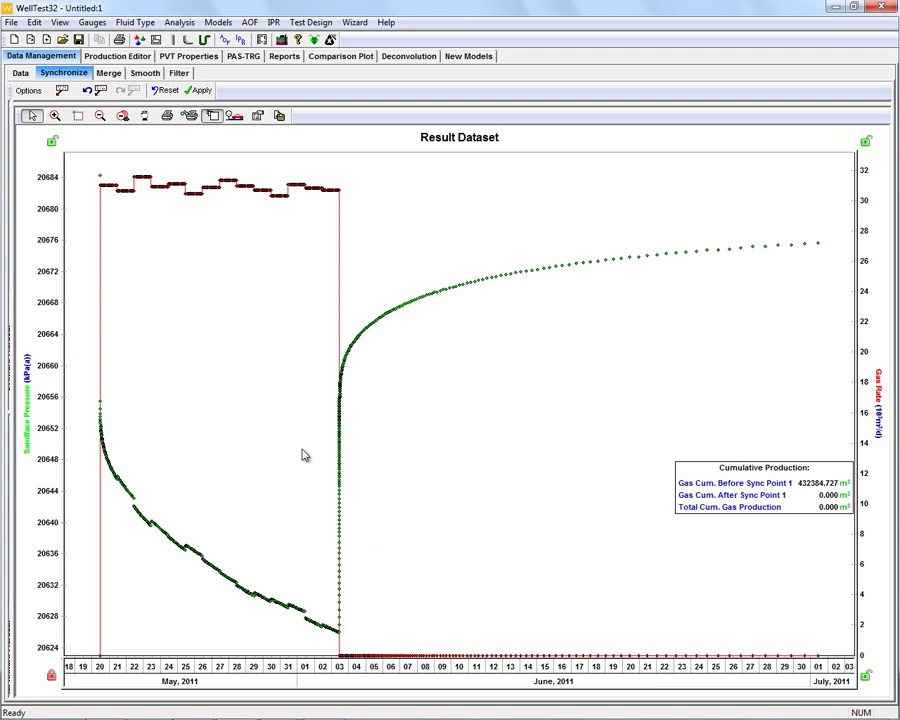
# Step: Apply the synchronization so the rate data starts at 2011/05/20 10:57:05
pyautogui.click(201, 94)
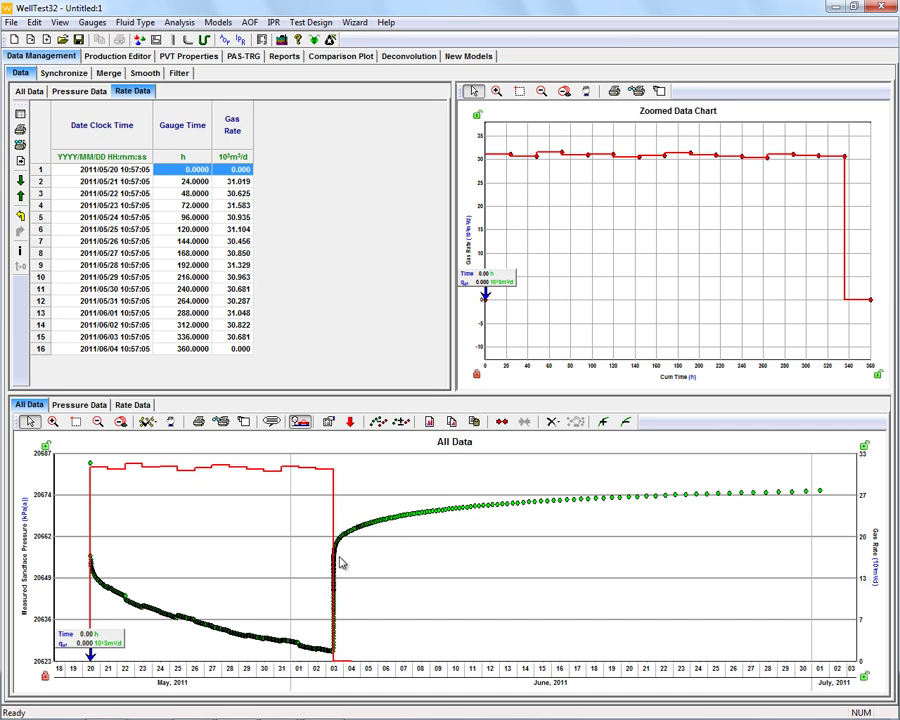
pyautogui.click(354, 22)
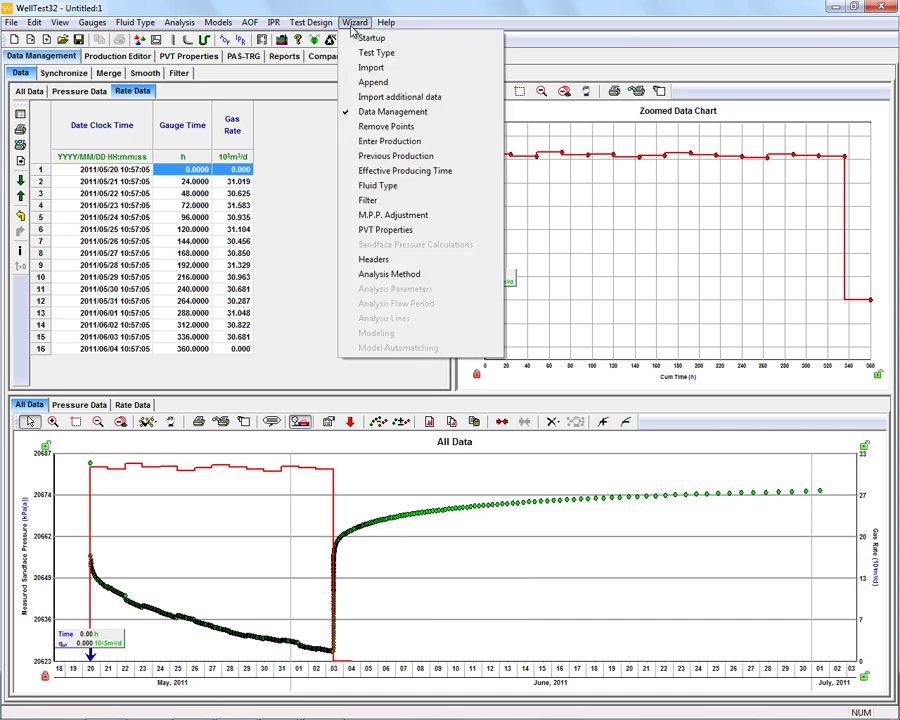
# Step: Load Pressure Data pressures and Rate Data gas rates into the Production Editor, replacing its existing data
pyautogui.click(396, 112)
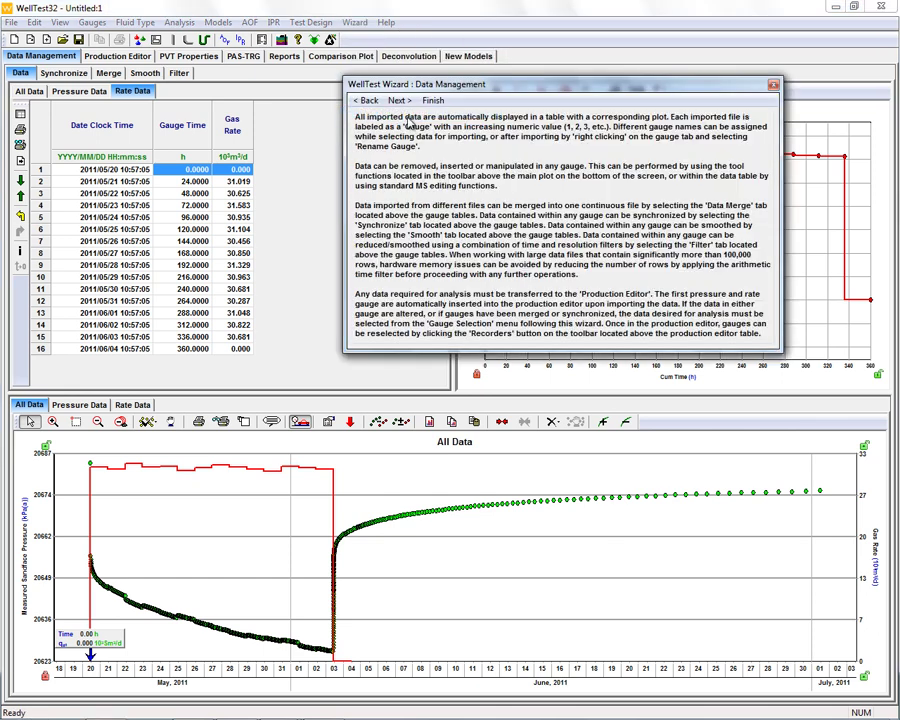
pyautogui.click(400, 102)
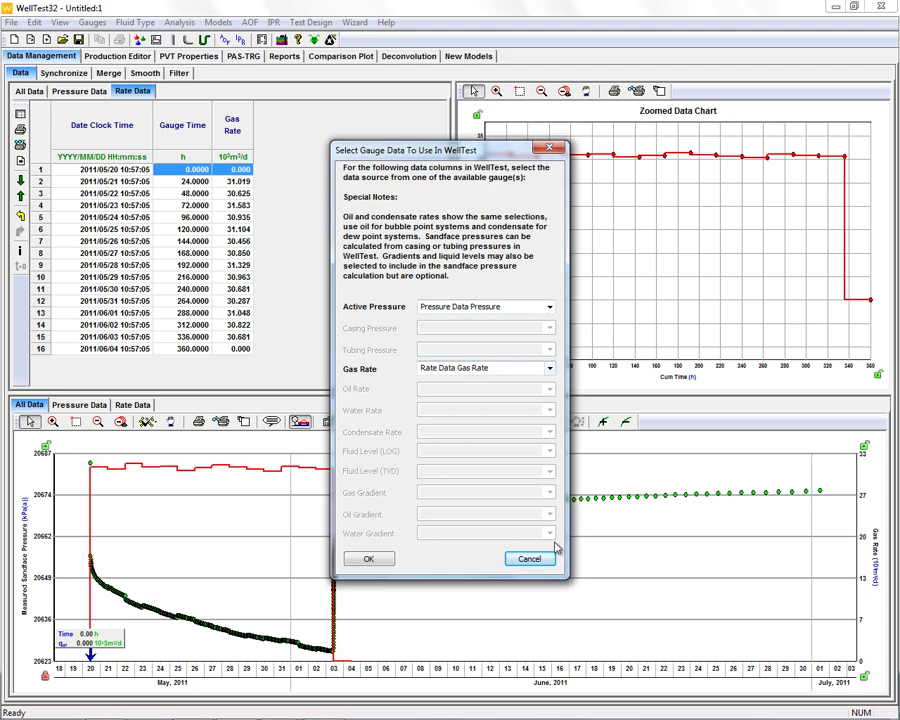
pyautogui.click(368, 558)
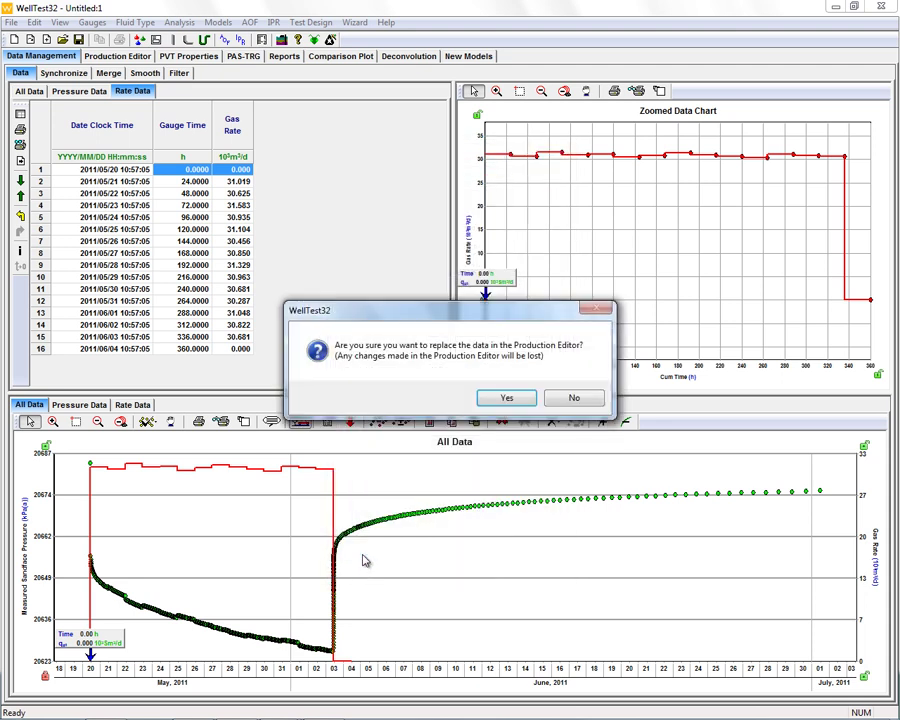
pyautogui.click(510, 399)
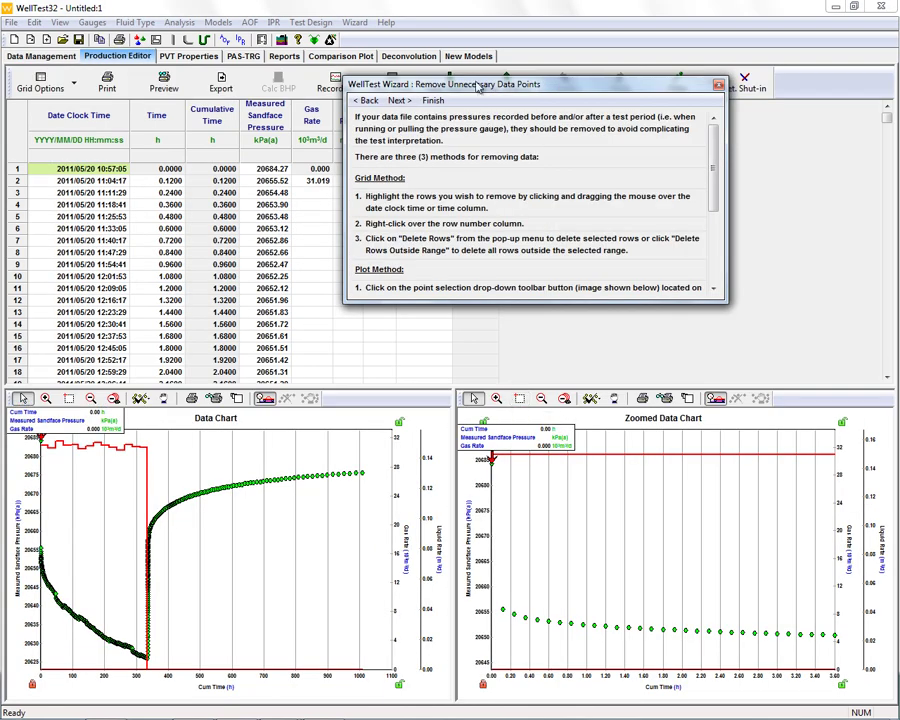
# Step: Move the WellTest Wizard dialog aside and pass the Remove Unnecessary Data Points step
pyautogui.moveTo(478, 87); pyautogui.dragTo(619, 127)
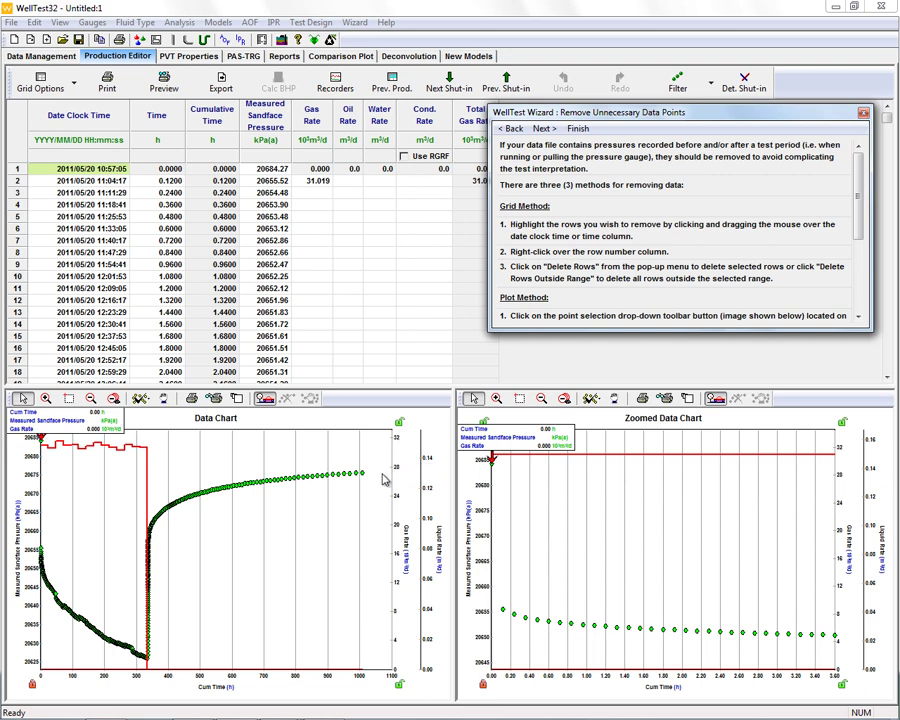
pyautogui.moveTo(363, 483)
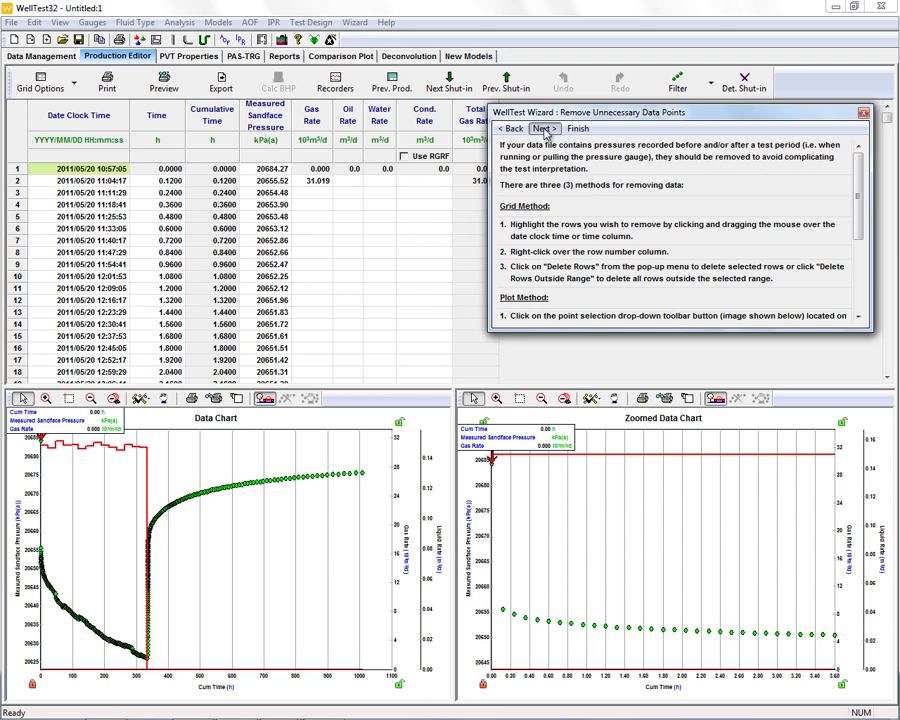
pyautogui.click(545, 132)
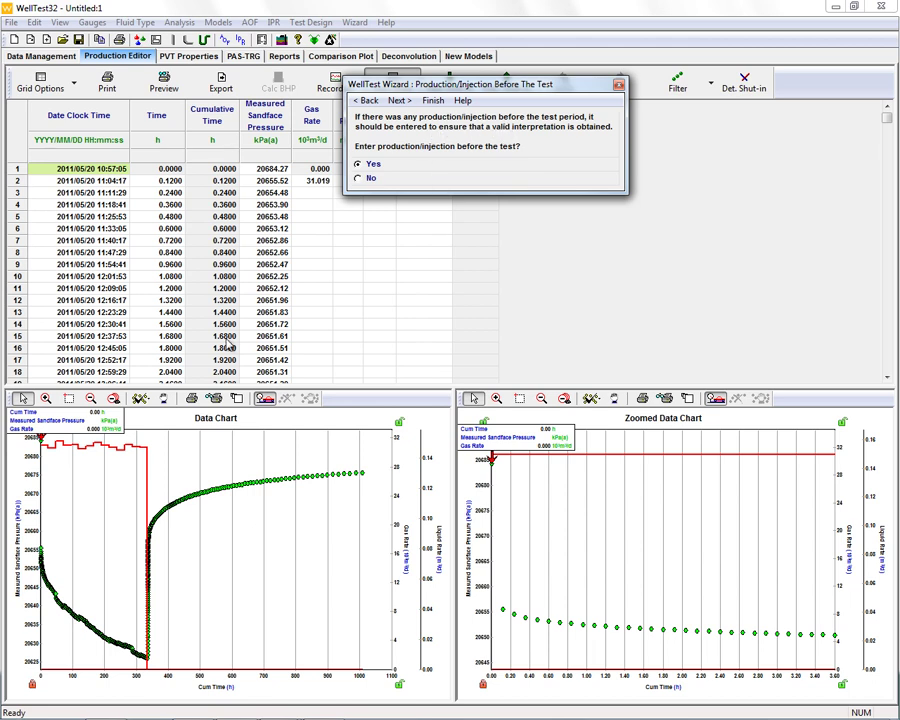
# Step: Go on to the Specify Shut-In Points step and move its window to the upper right
pyautogui.moveTo(149, 570)
pyautogui.click(398, 101)
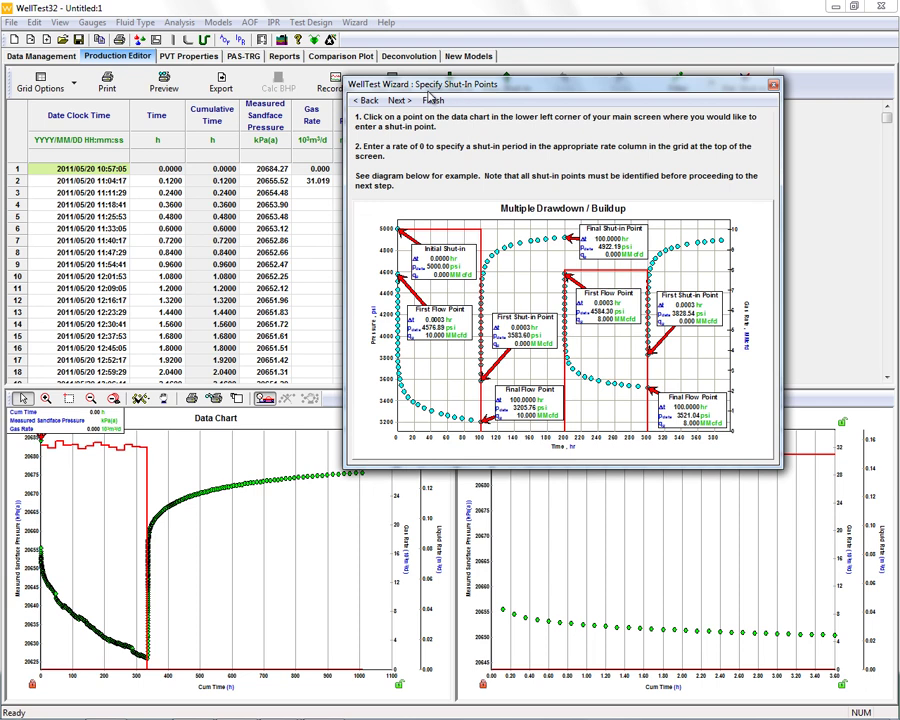
pyautogui.moveTo(452, 91); pyautogui.dragTo(575, 64)
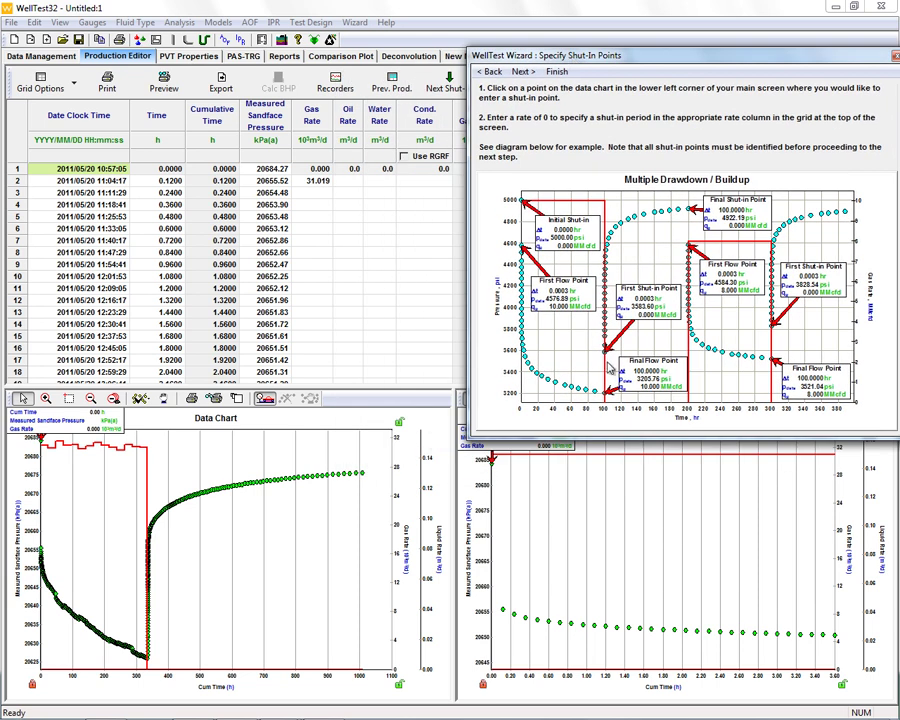